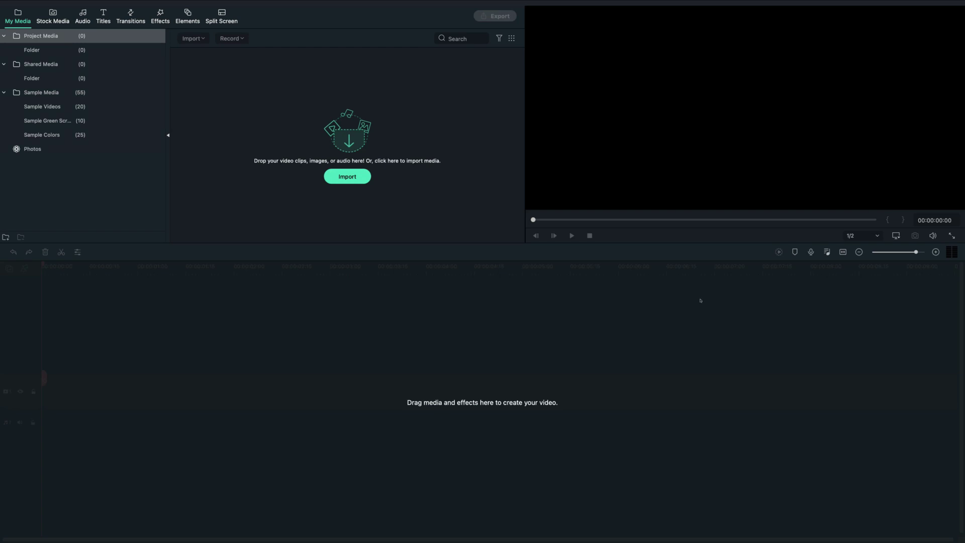
- Import the three video clips and place a marked section of the 8058399 clip at the start of the first video track
left_click_drag(0, 236, 353, 189)
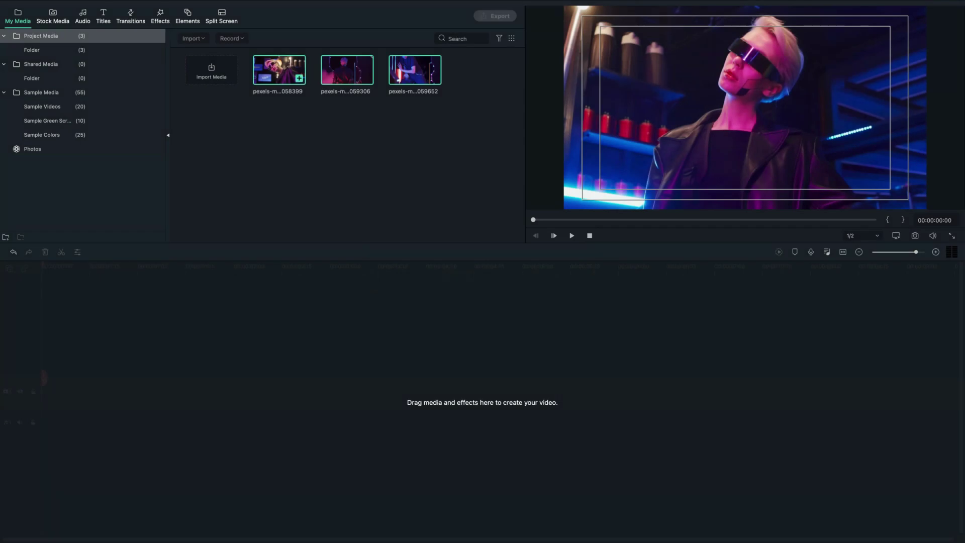
double_click(279, 70)
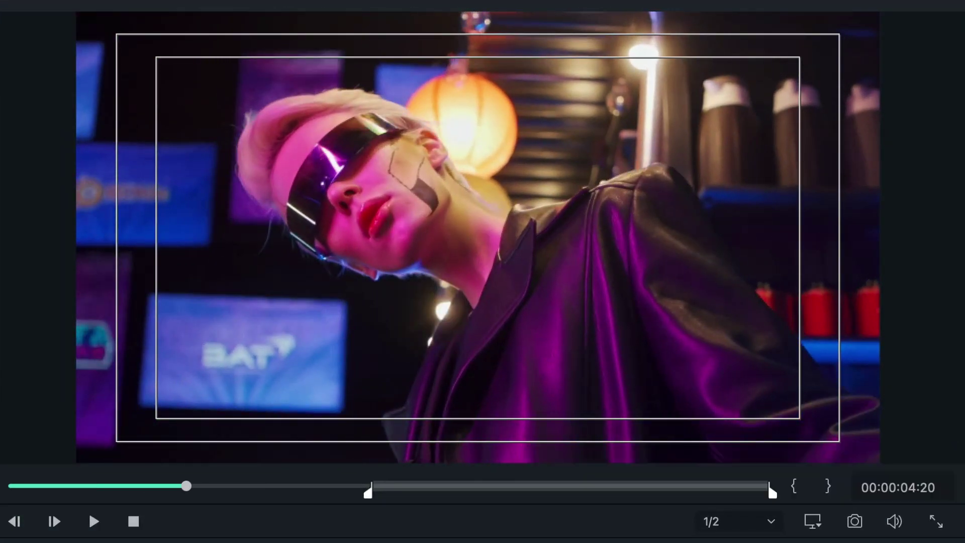
left_click(794, 486)
left_click_drag(186, 486, 317, 486)
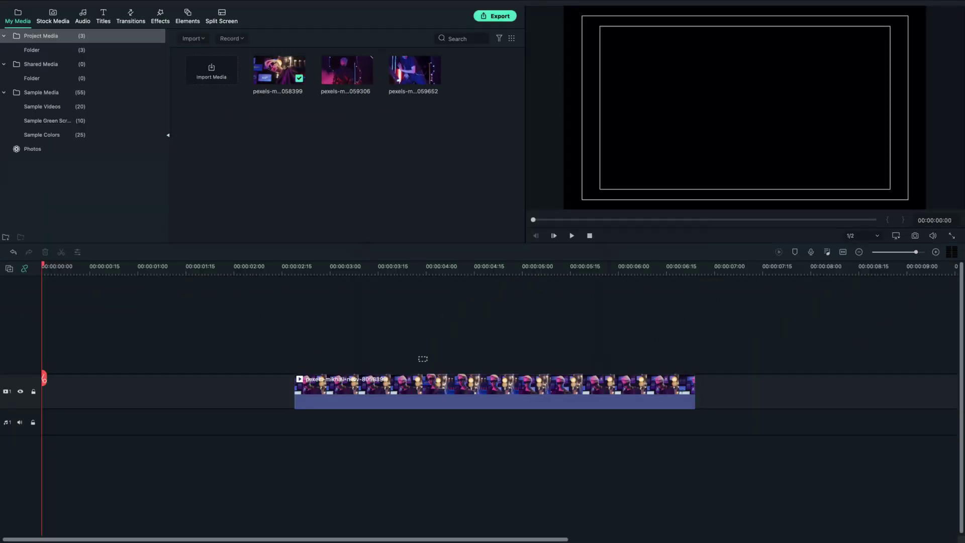
left_click_drag(494, 391, 242, 391)
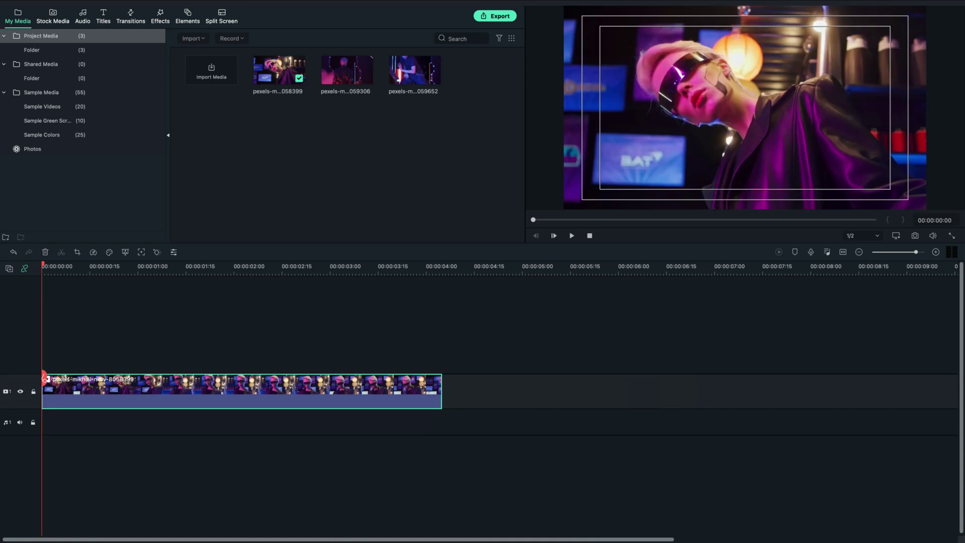
- Search the Filmstock titles for "subsc" and add Channel Subscribe Pack Lowerthird 02 above the start of the base clip
left_click_drag(43, 264, 366, 264)
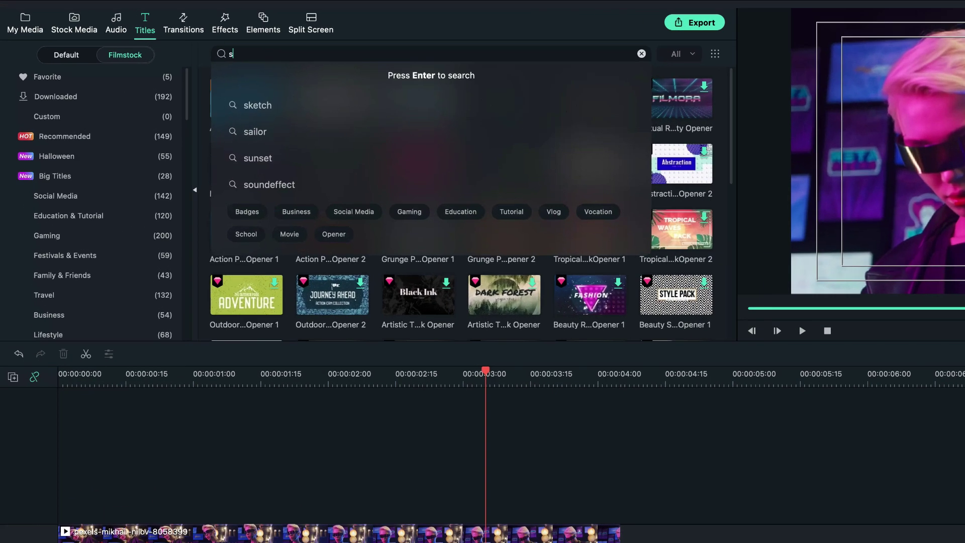
type("s")
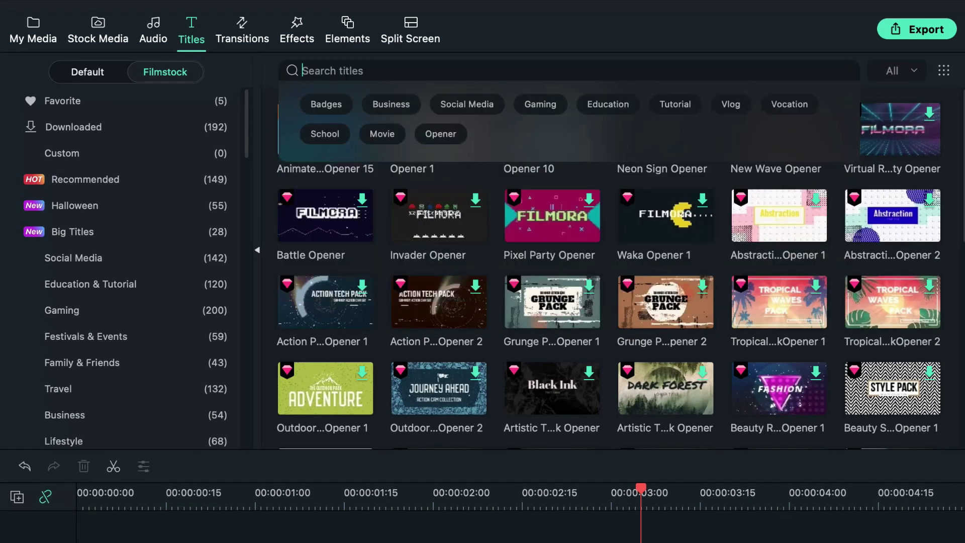
type("ubsc")
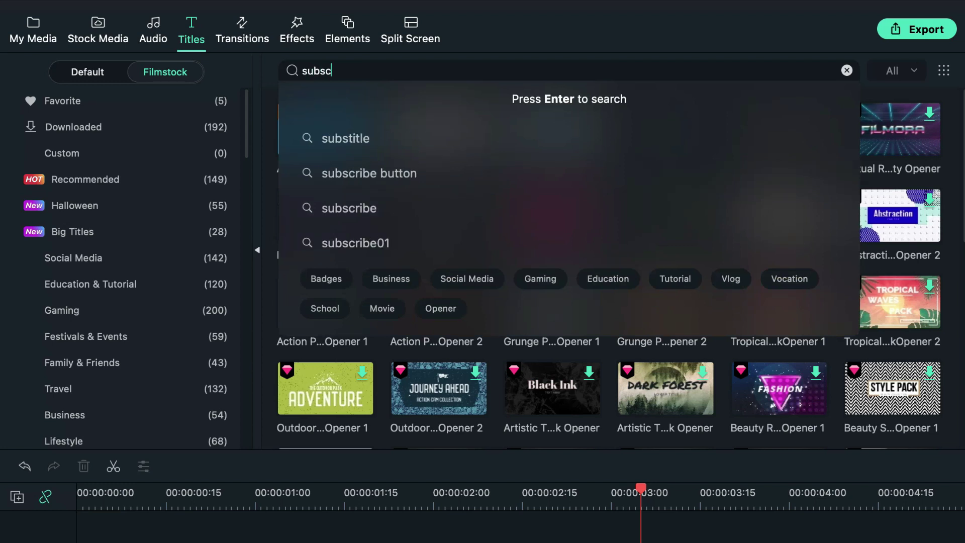
key("Return")
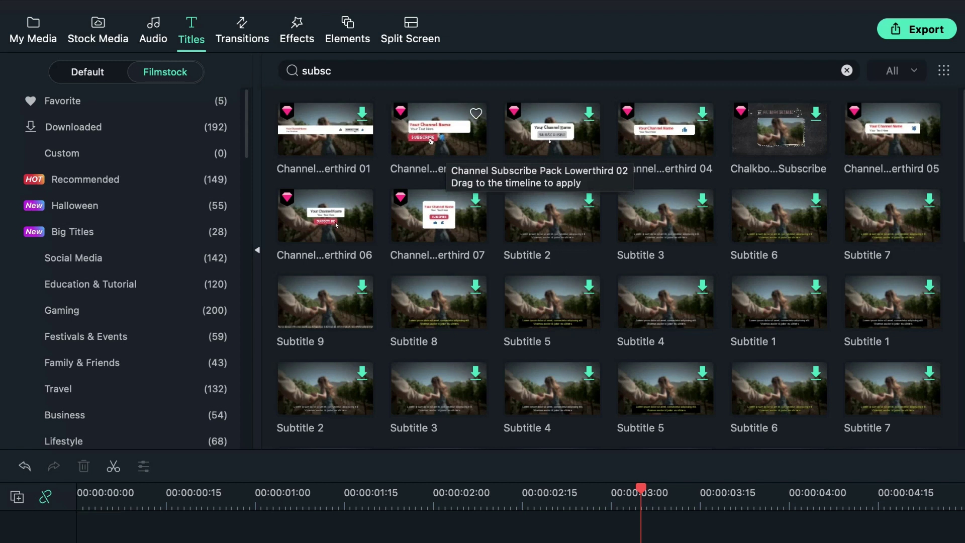
left_click_drag(442, 145, 117, 324)
- Trim the subscribe title and extend the base clip so both end at about 5 seconds, and preview them
left_click_drag(585, 373, 518, 373)
left_click(43, 266)
key("space")
left_click_drag(442, 408, 519, 408)
key("space")
key("space")
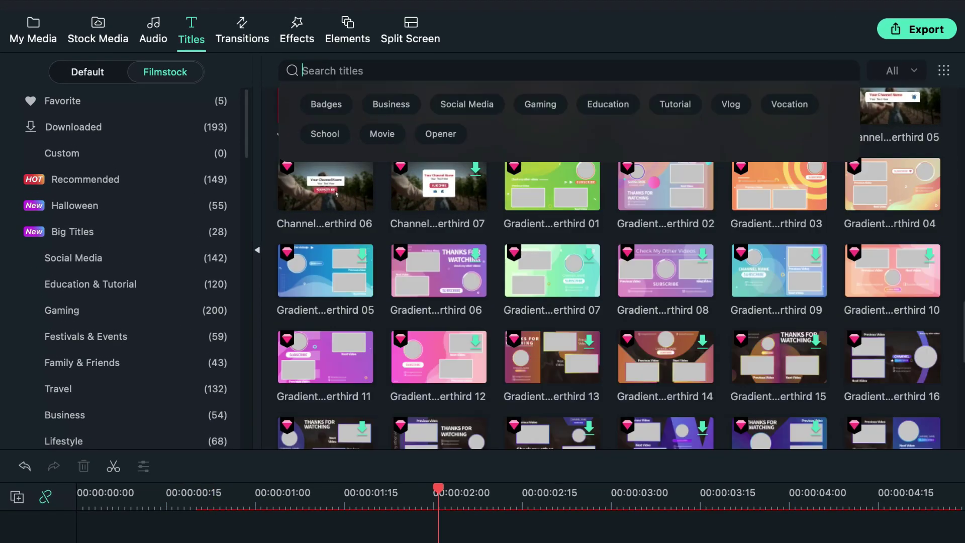
- Search titles for "end screen" and place Gradient YouTube End Screen Lowerthird 11 directly after the subscribe title
type("end")
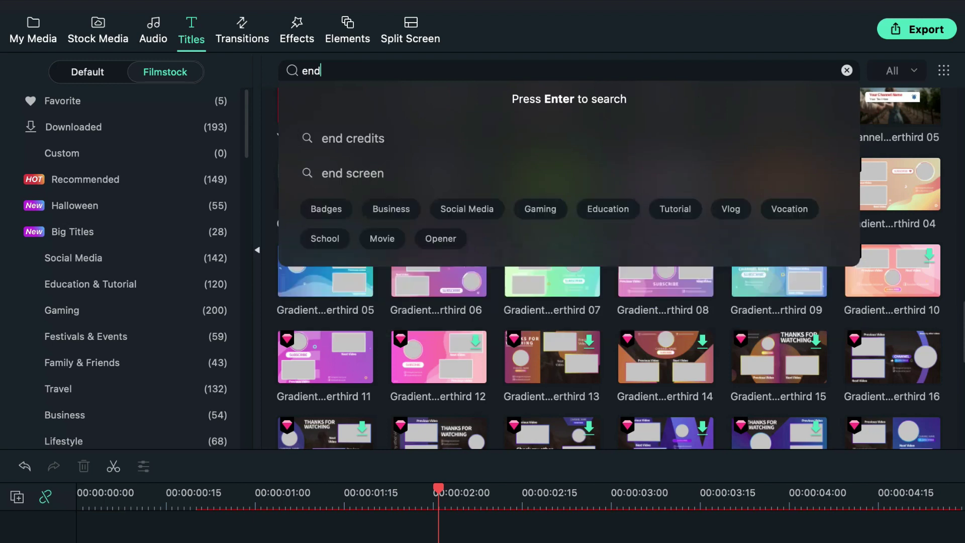
type(" screen")
key("Return")
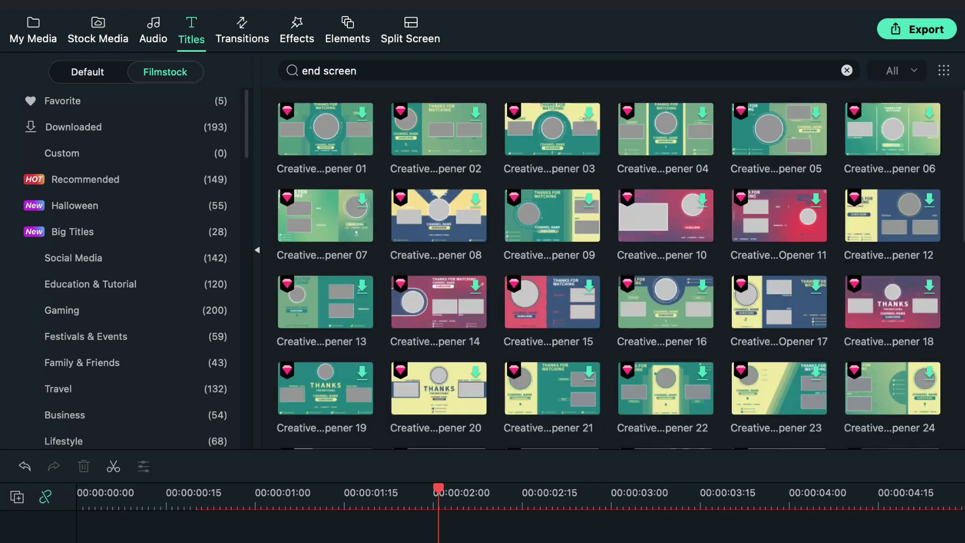
scroll(620, 268, "down", 5)
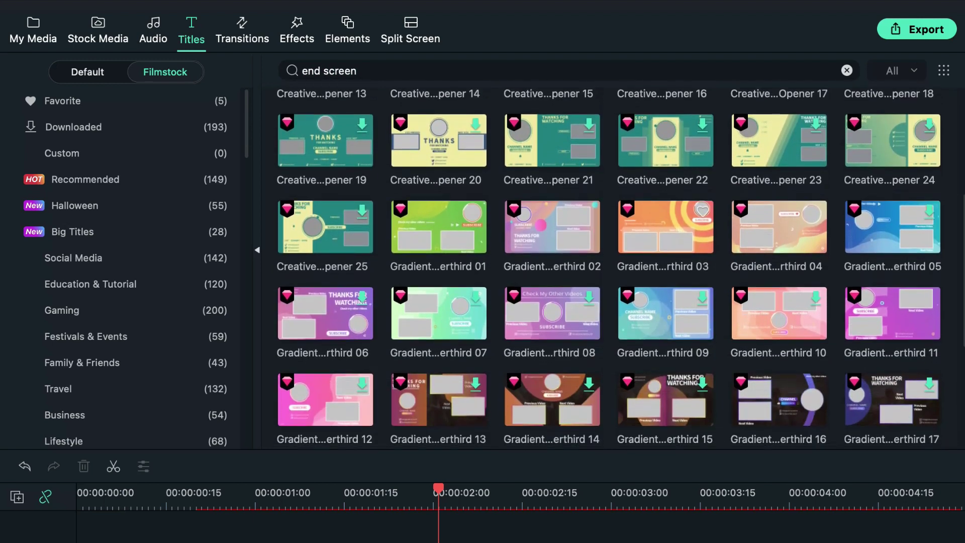
scroll(620, 268, "down", 2)
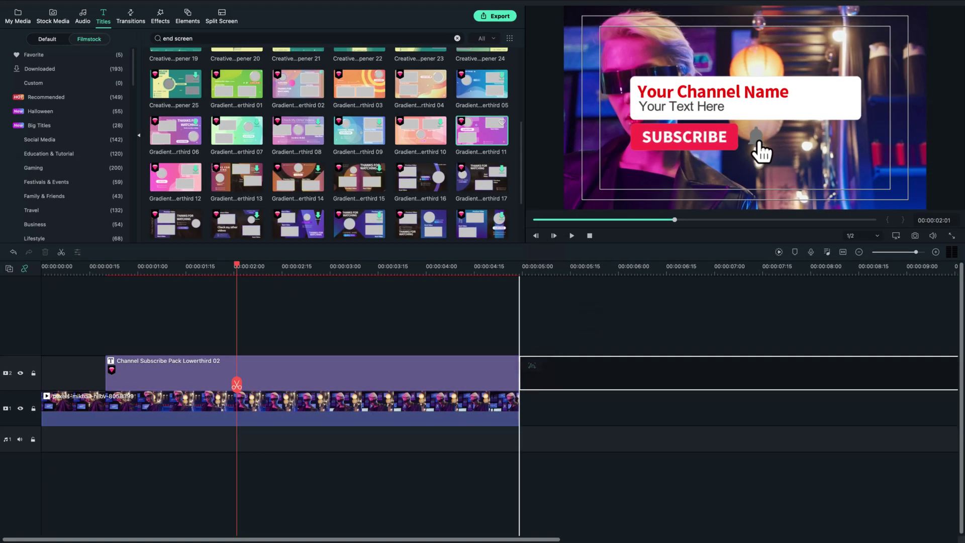
left_click_drag(531, 365, 531, 365)
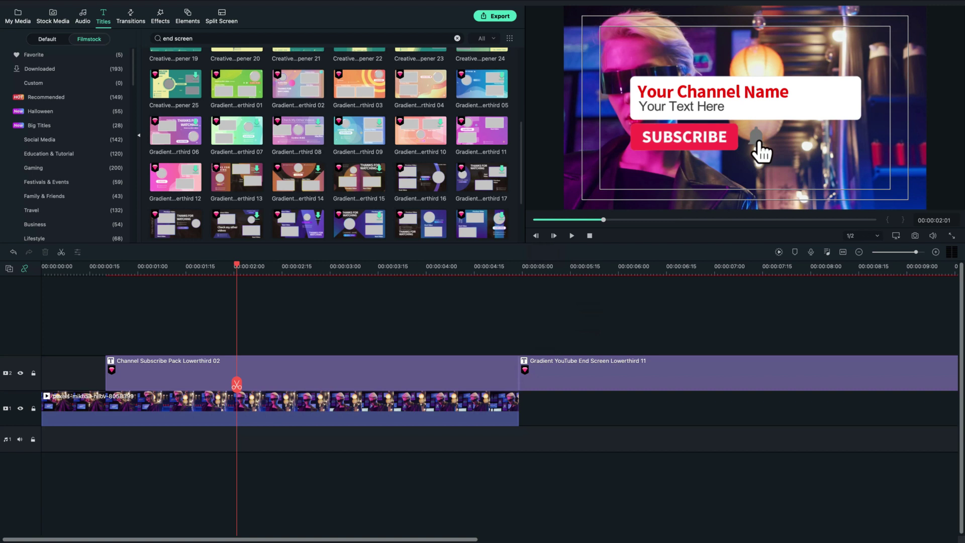
- Extend the base clip beneath the end screen title to about 9 seconds and play back the end screen
left_click_drag(234, 264, 680, 265)
left_click_drag(518, 408, 928, 408)
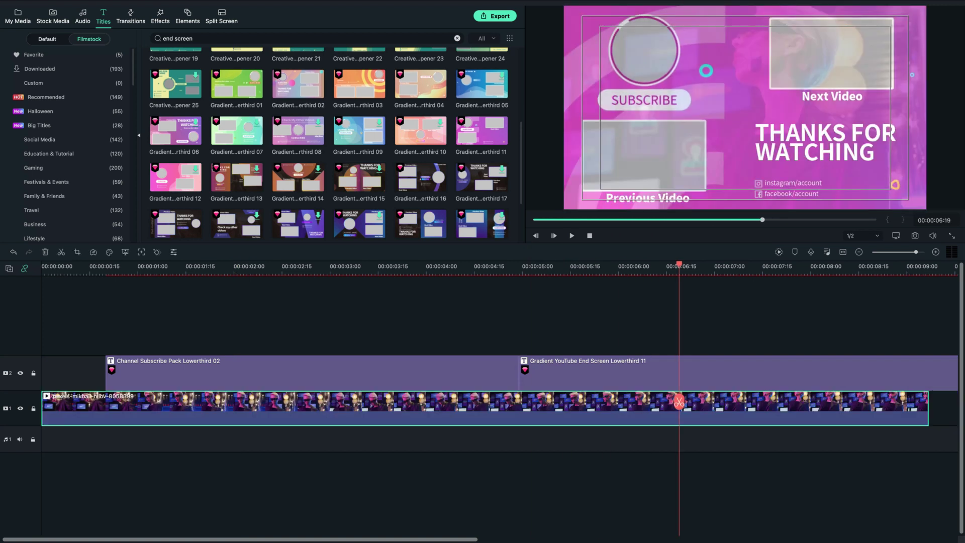
left_click(508, 266)
key("space")
key("space")
- Extend the base clip to about 12.5 seconds and trim the Lowerthird 11 end screen to end at 00:00:06:27
scroll(744, 375, "right", 4)
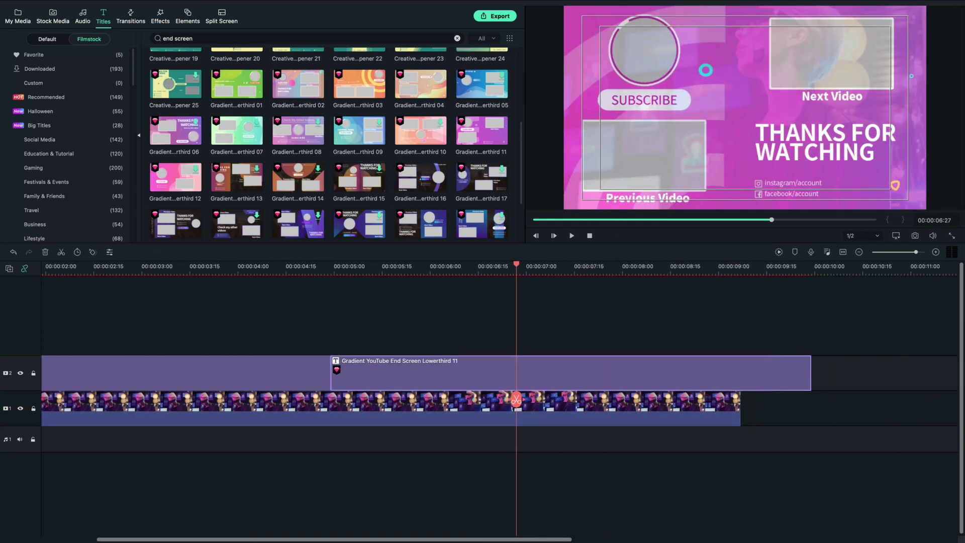
left_click_drag(812, 373, 741, 373)
scroll(741, 373, "right", 5)
left_click_drag(469, 408, 793, 408)
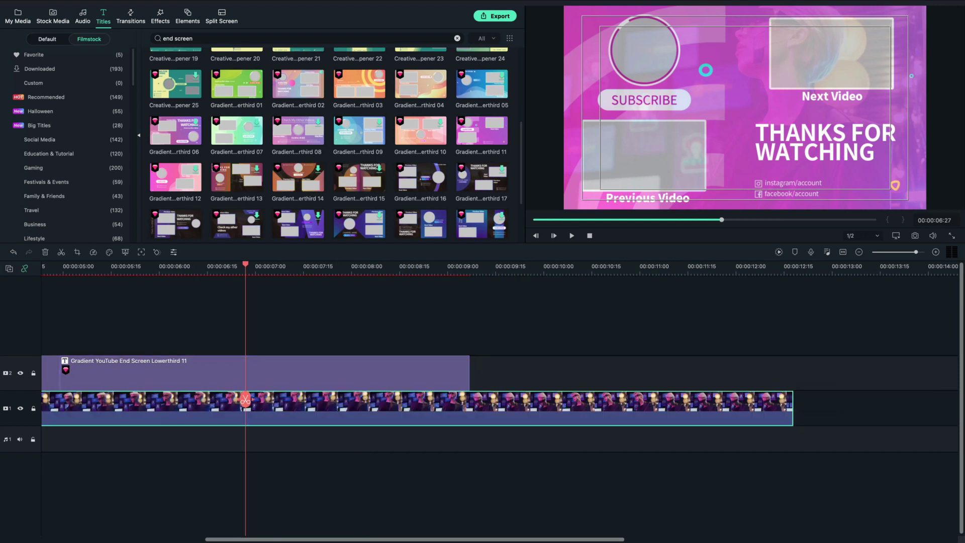
left_click_drag(469, 373, 245, 373)
- Add Gradient YouTube End Screen Lowerthird 16 after the Lowerthird 11 title and trim it to end at 00:00:08:21
left_click_drag(421, 177, 246, 373)
left_click_drag(245, 264, 389, 265)
left_click_drag(390, 393, 418, 392)
left_click_drag(726, 372, 417, 372)
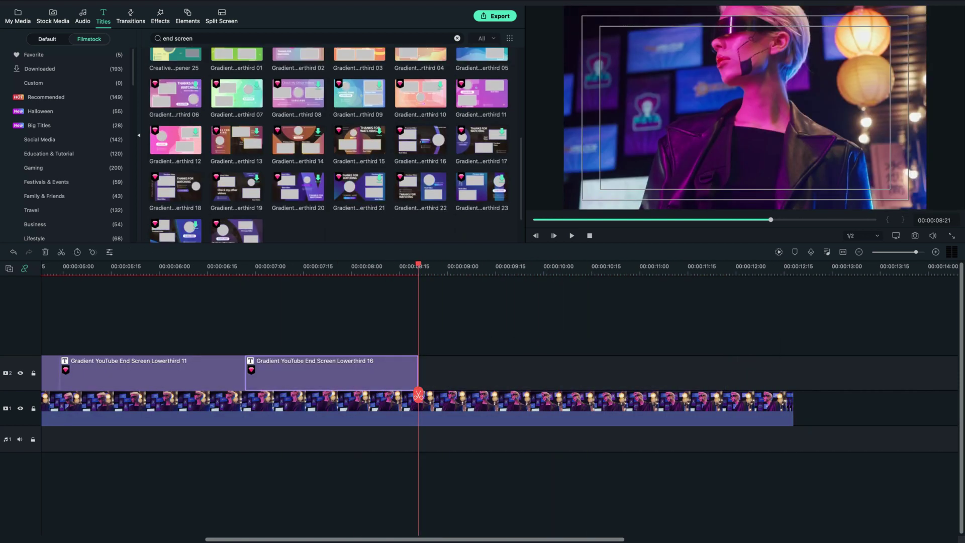
- Add Gradient YouTube End Screen Lowerthird 02 after the Lowerthird 16 title, replace it with Lowerthird 03, and fit the timeline to view
left_click_drag(298, 115, 566, 395)
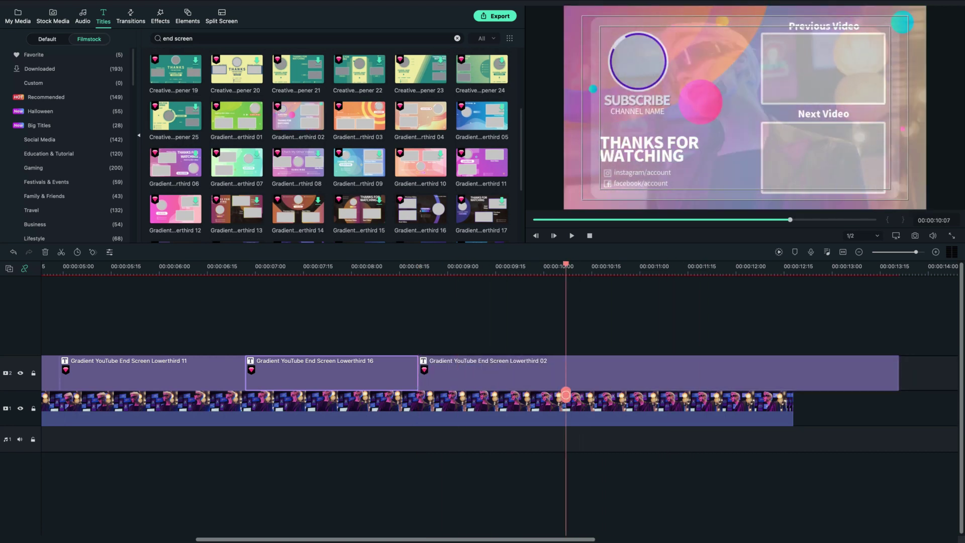
left_click_drag(360, 116, 420, 372)
left_click_drag(482, 264, 562, 264)
scroll(483, 372, "right", 5)
scroll(482, 372, "left", 4)
key("shift+z")
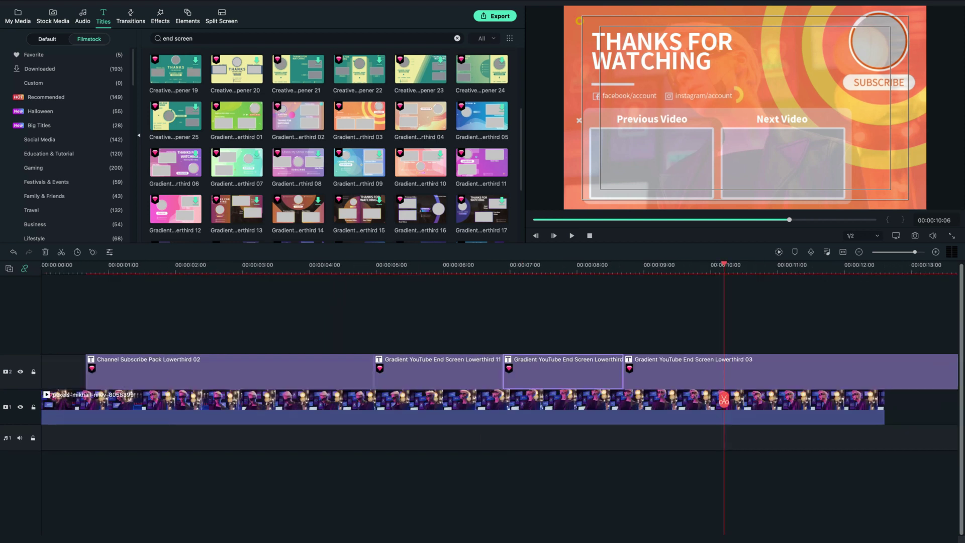
- Place the 8059306 clip on a new track above the titles, starting together with the Lowerthird 11 end screen
left_click_drag(235, 265, 438, 265)
left_click(18, 16)
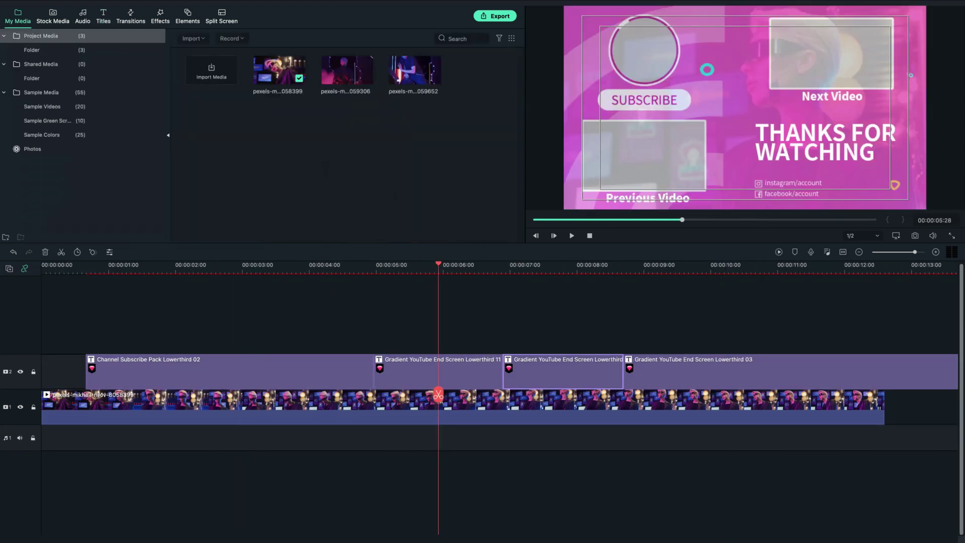
left_click(344, 70)
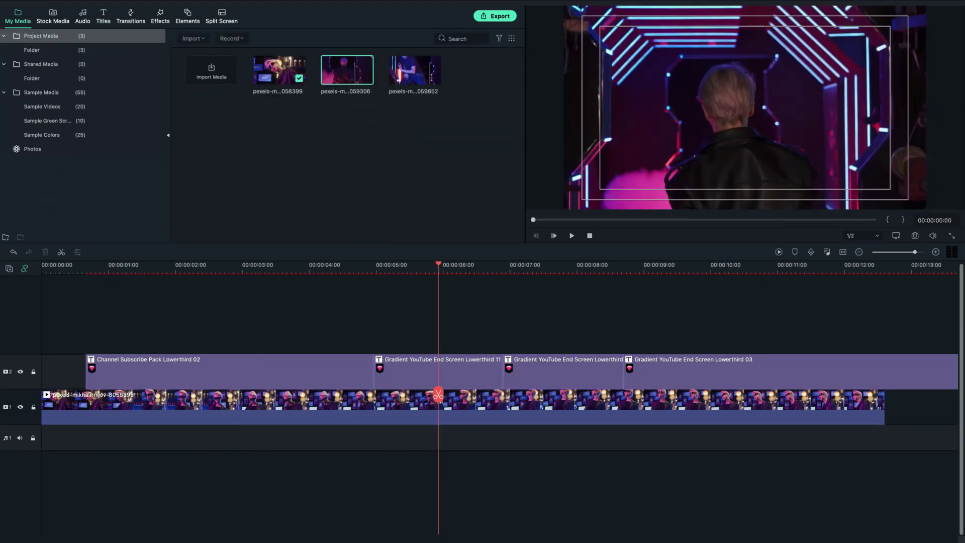
left_click_drag(344, 70, 382, 347)
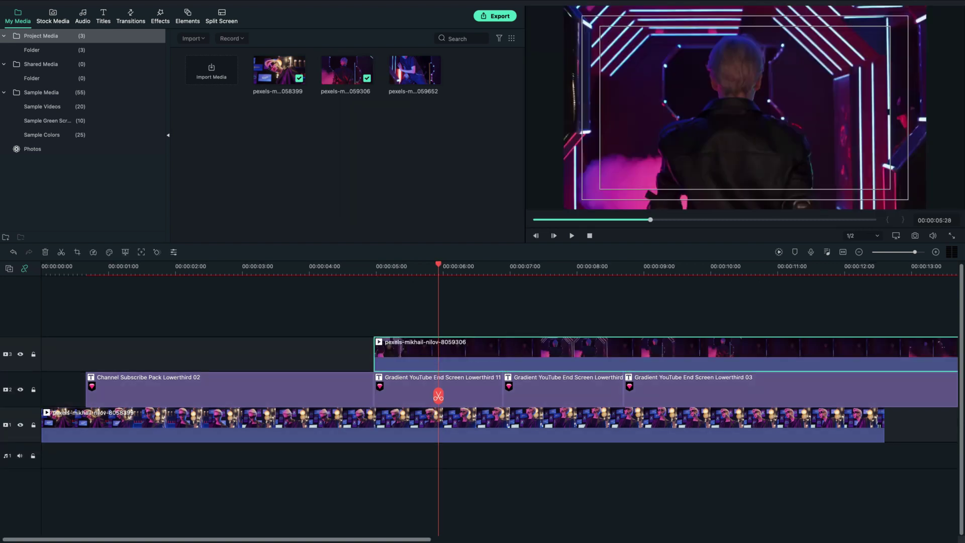
- Scale down the 8059306 clip and position it to fill the Previous Video placeholder of the end screen
left_click(173, 252)
left_click_drag(261, 98, 135, 98)
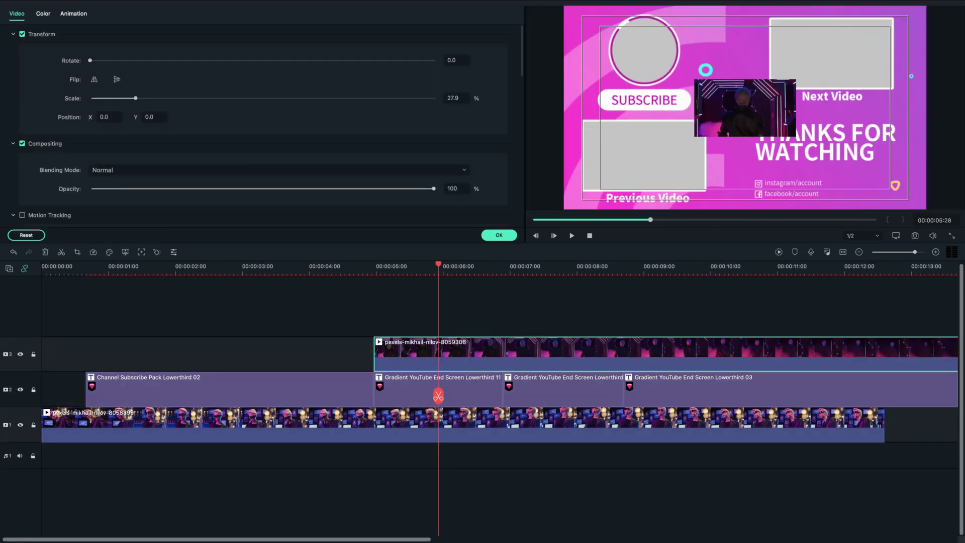
left_click_drag(745, 108, 643, 156)
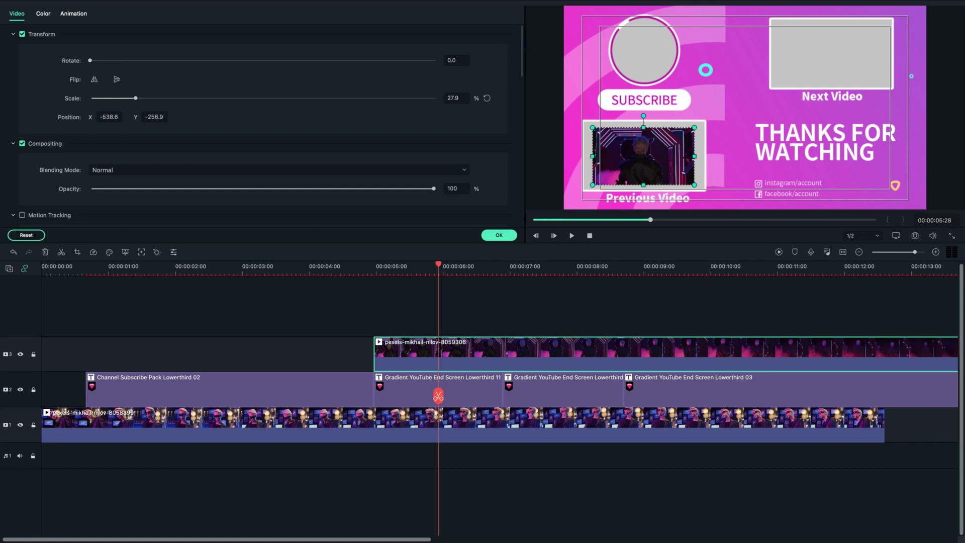
left_click_drag(694, 185, 705, 191)
left_click_drag(643, 156, 645, 156)
left_click(499, 235)
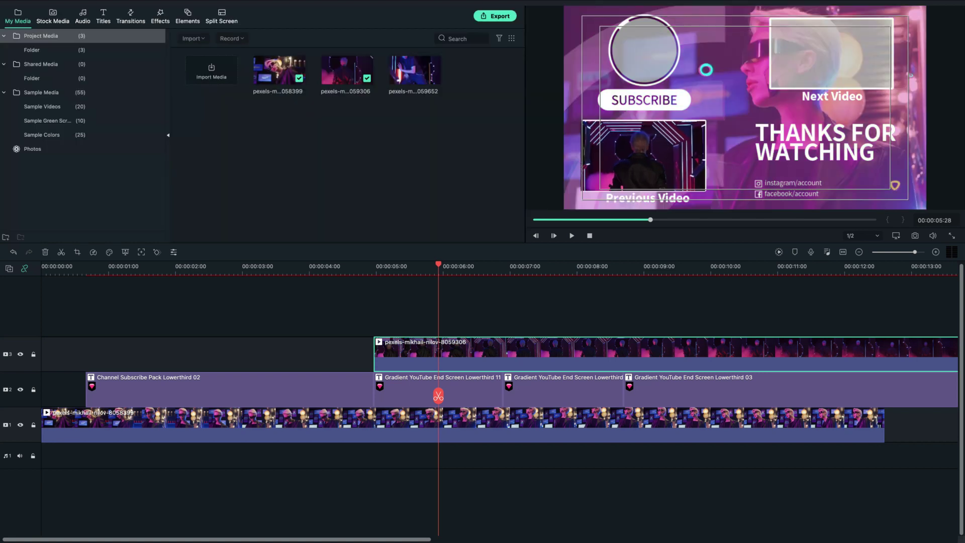
- Add the 8059652 clip on a new track above the 8059306 clip and scale it to fill the Next Video placeholder
left_click_drag(415, 70, 384, 323)
double_click(397, 334)
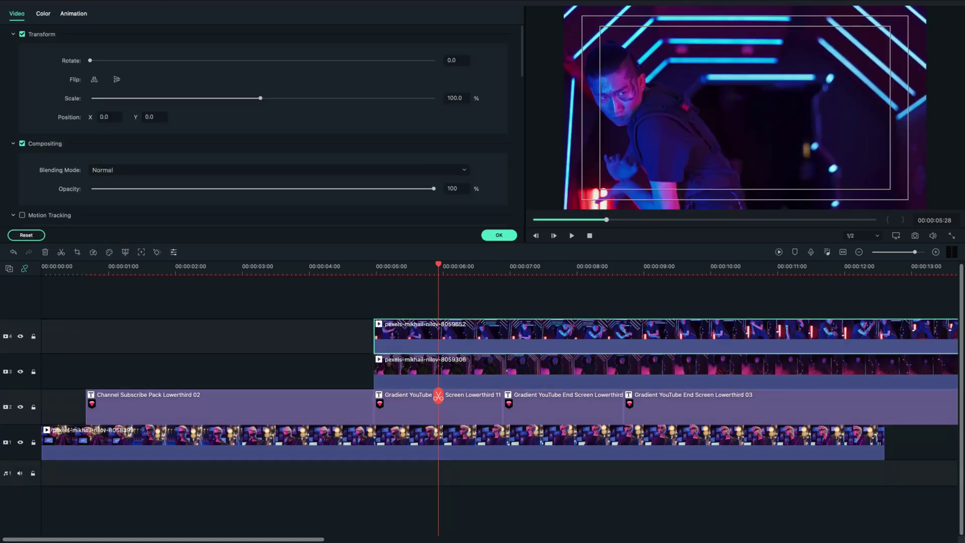
left_click_drag(564, 7, 800, 138)
left_click_drag(864, 174, 834, 55)
left_click_drag(771, 90, 789, 82)
left_click_drag(843, 51, 834, 53)
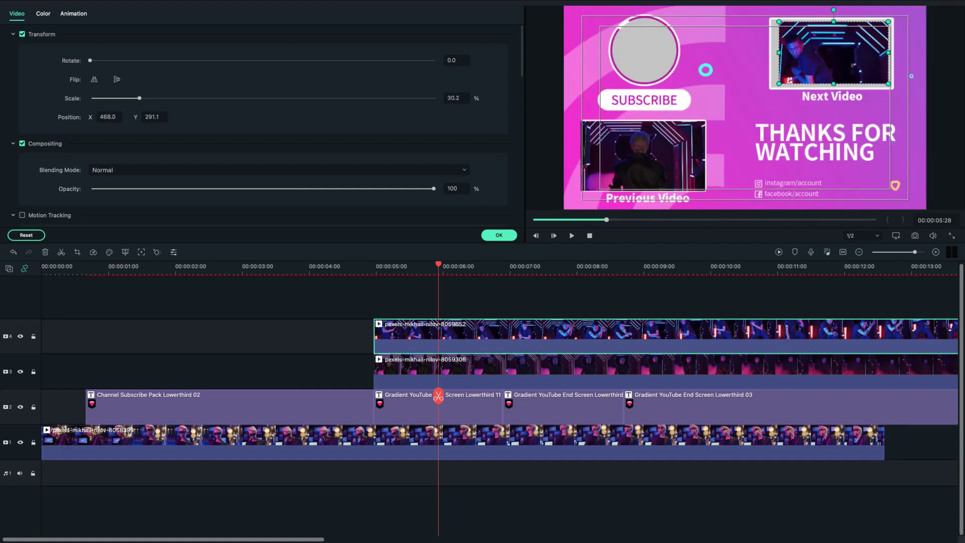
left_click_drag(779, 84, 772, 88)
left_click_drag(833, 53, 831, 54)
mouse_move(438, 263)
left_mouse_down()
mouse_move(427, 264)
mouse_move(448, 264)
left_mouse_up()
left_click(499, 236)
- Capture a snapshot of the 8058399 source clip at 00:00:05:08 and place it on a new top track, aligned with the end screen's start
left_click_drag(447, 399, 285, 401)
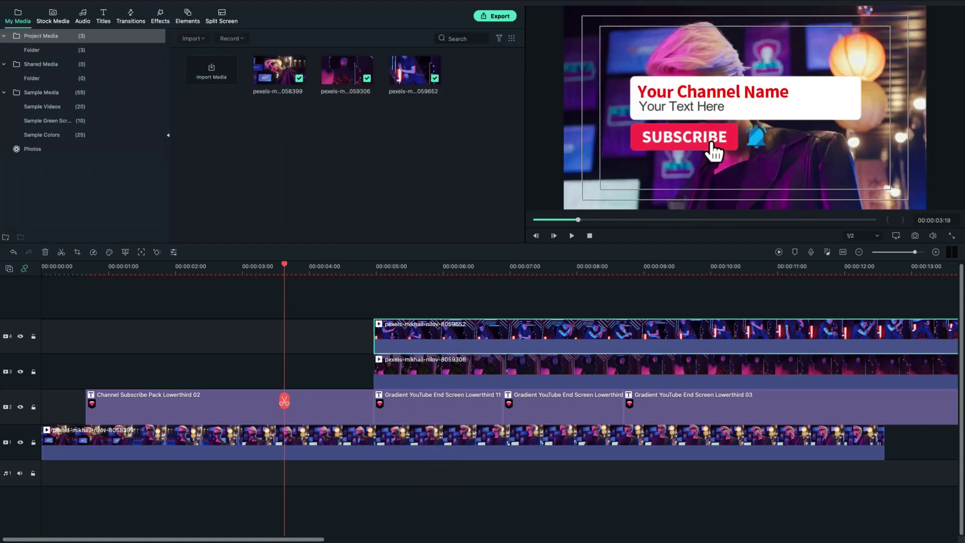
double_click(257, 407)
left_click(282, 68)
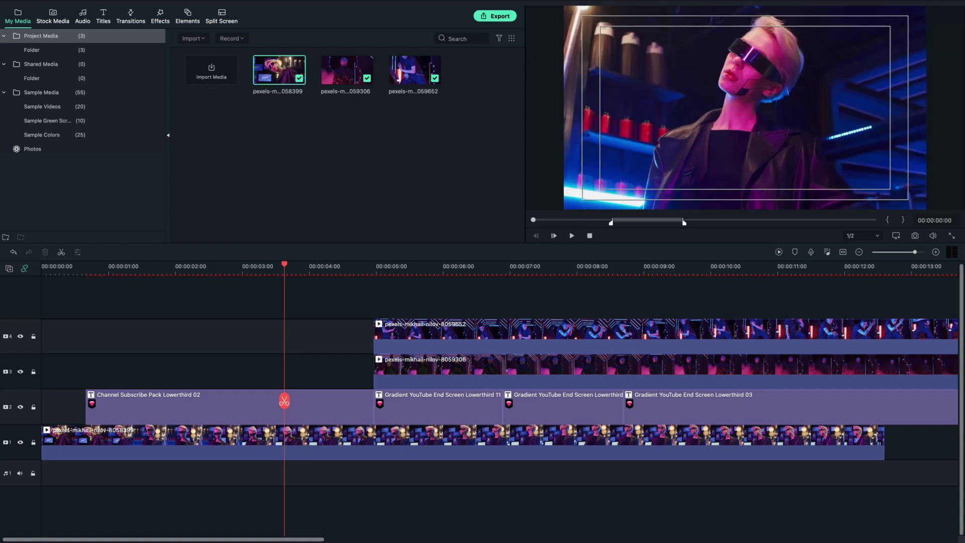
key("space")
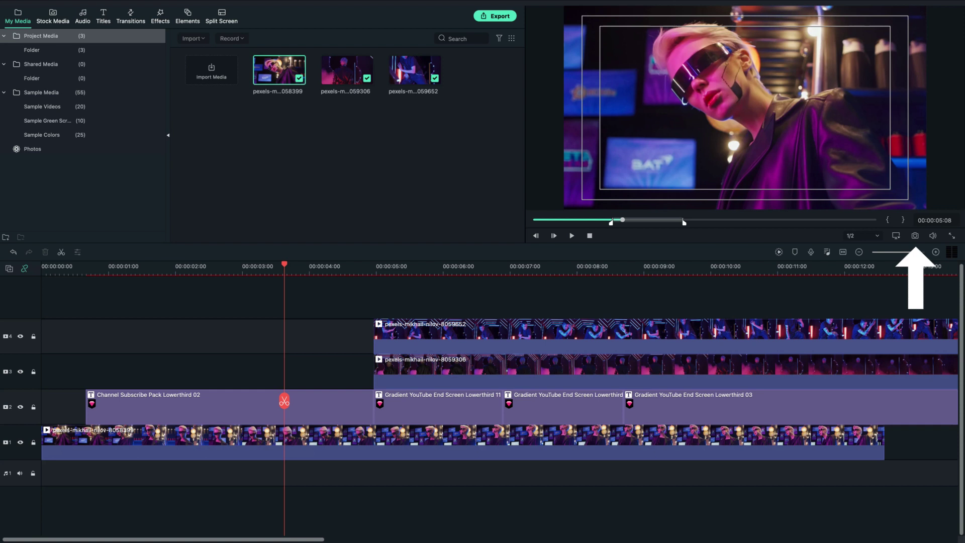
key("ctrl+alt+s")
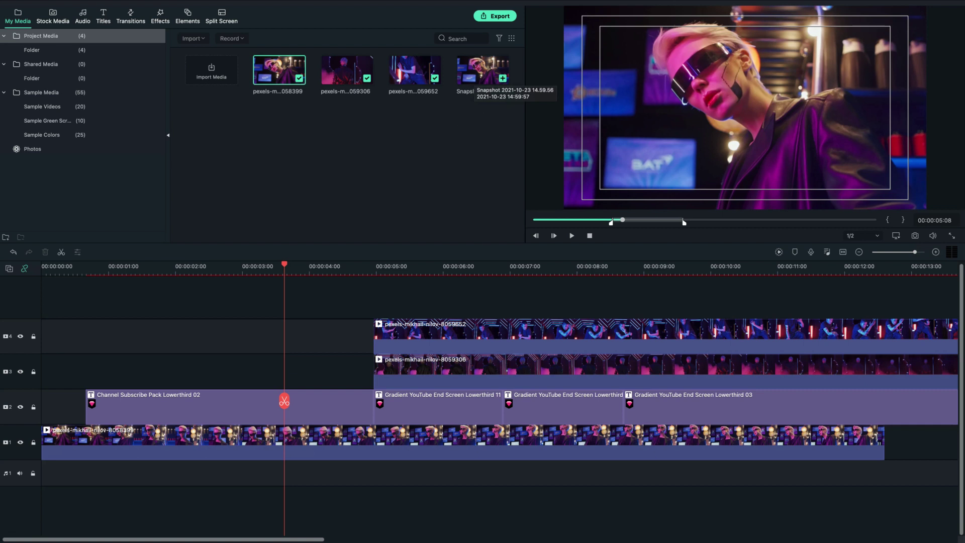
left_click_drag(474, 83, 388, 303)
left_click(530, 394)
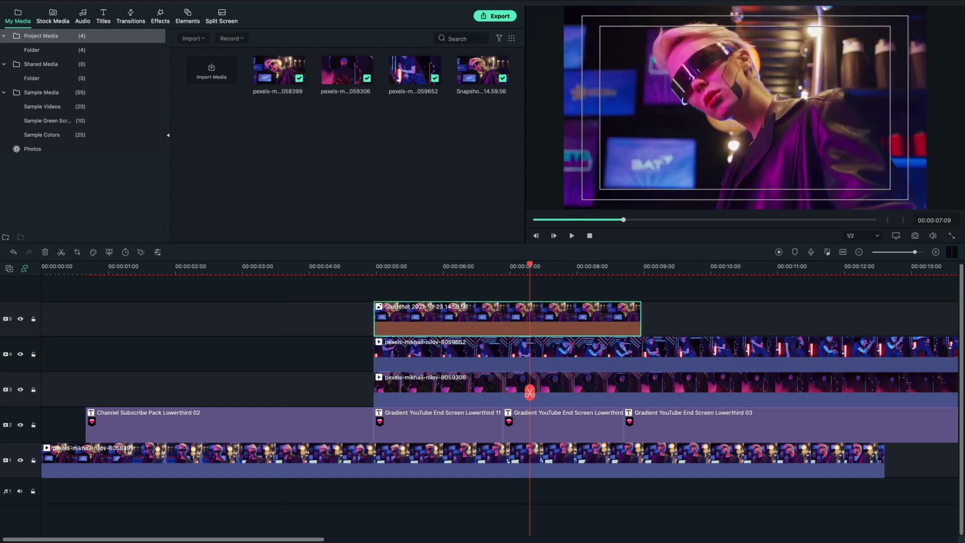
- Apply the Image Mask utility effect to the snapshot clip on the top track
left_click(160, 16)
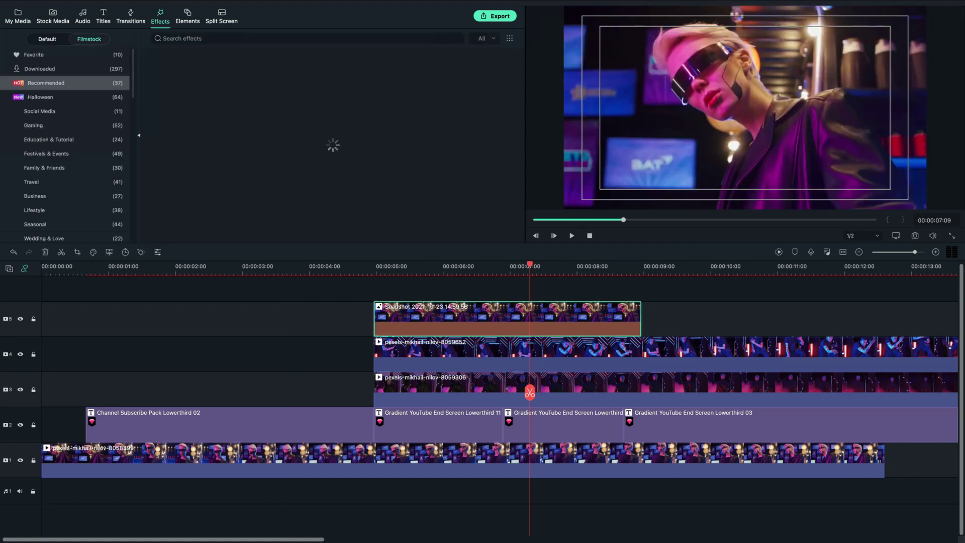
left_click(47, 40)
left_click(31, 140)
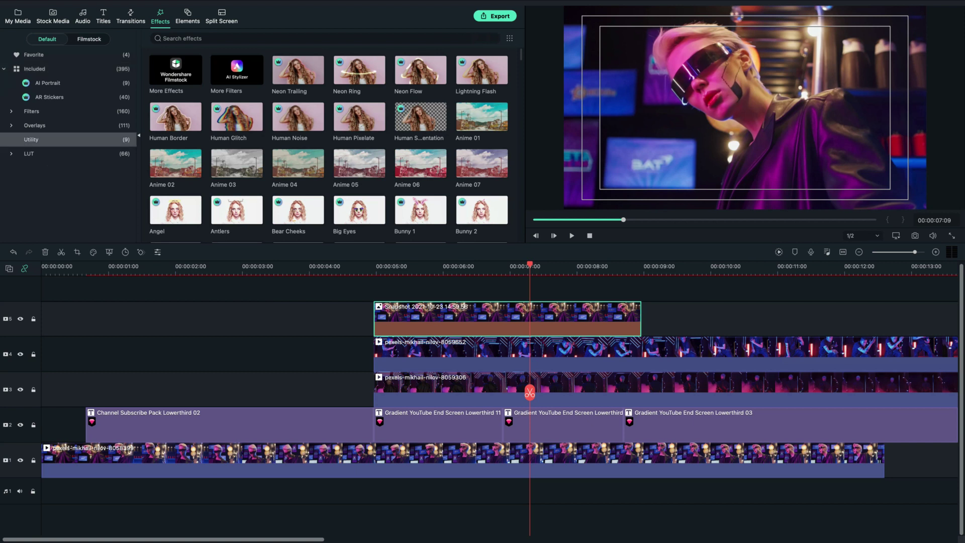
left_click_drag(425, 70, 448, 302)
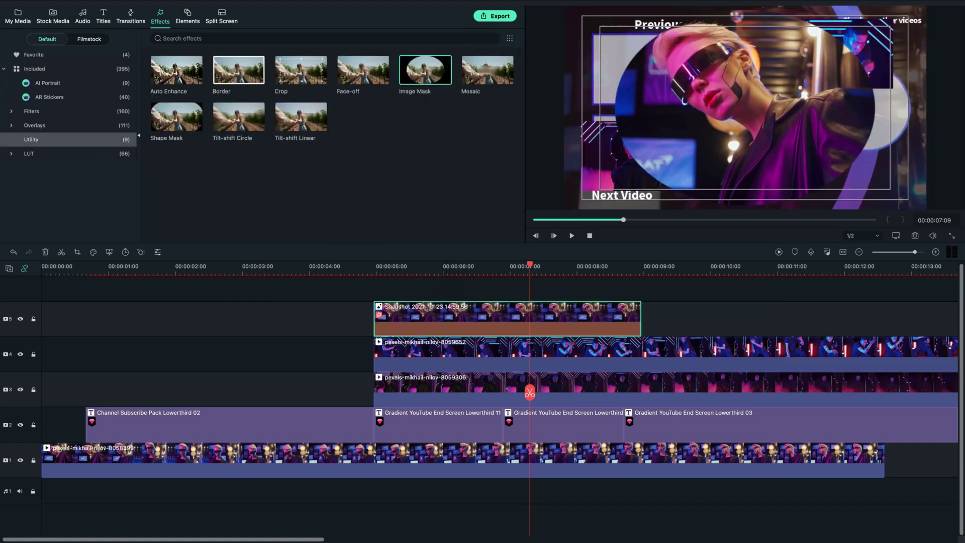
- Shape the snapshot's mask into a circle around the face with X -128.1, Y 94.95, Scale X 61.17 and Scale Y 77.61
left_click(158, 252)
scroll(261, 136, "down", 12)
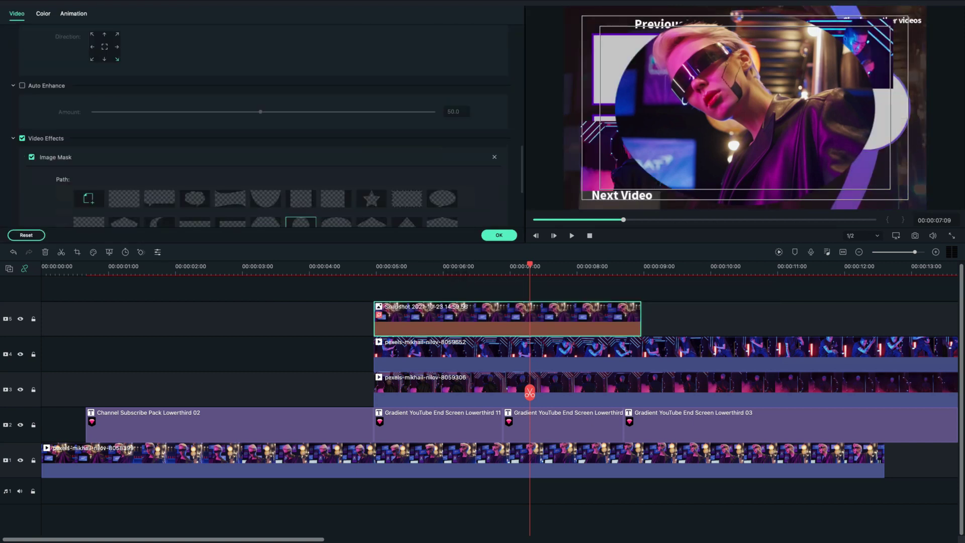
left_click_drag(165, 178, 123, 164)
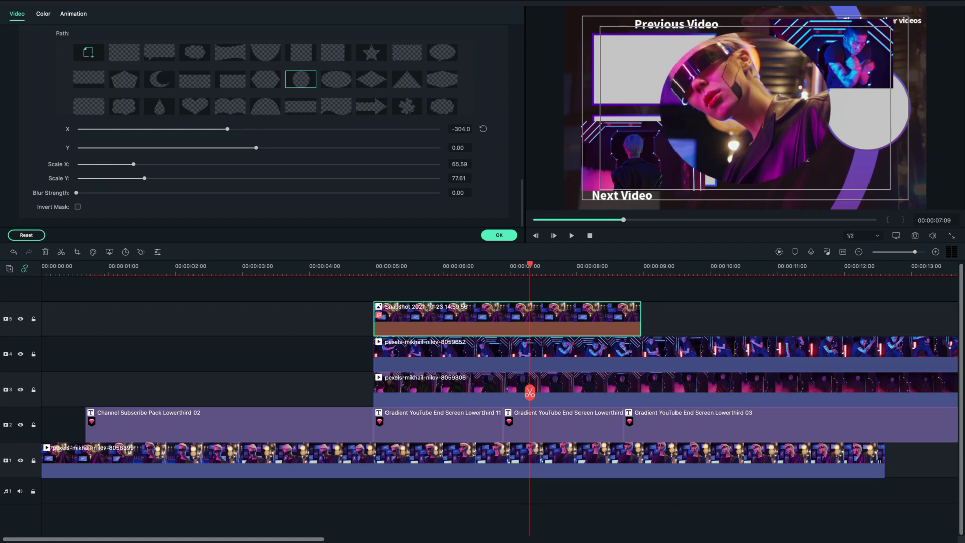
left_click_drag(227, 129, 272, 148)
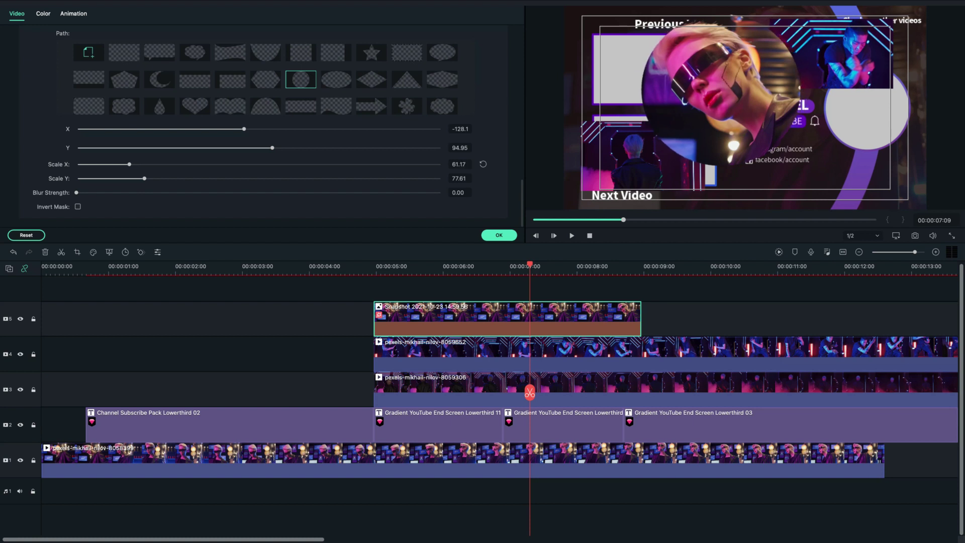
- Scale the masked snapshot to about 41.9% and position it at about X -479, Y 266 to fill the circular placeholder above SUBSCRIBE
scroll(261, 126, "up", 10)
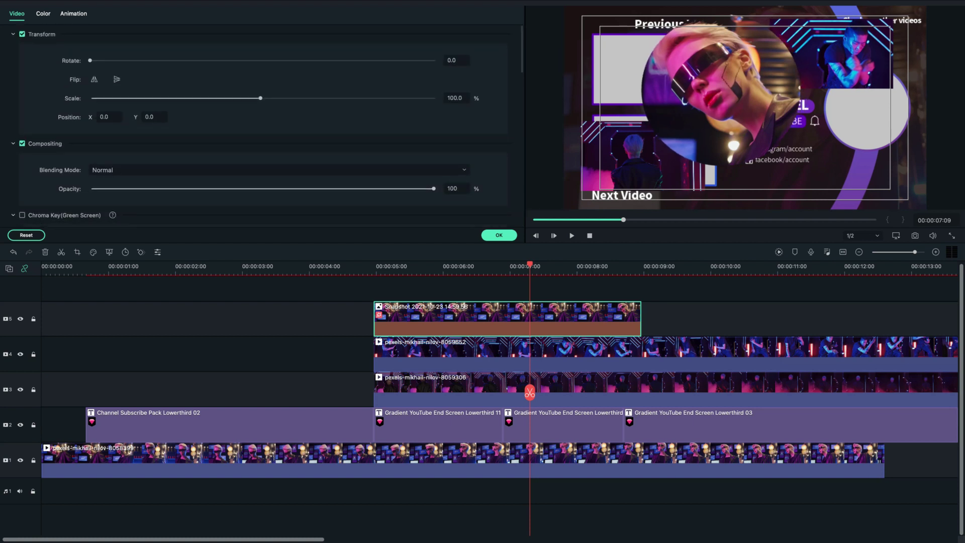
left_click_drag(261, 98, 187, 98)
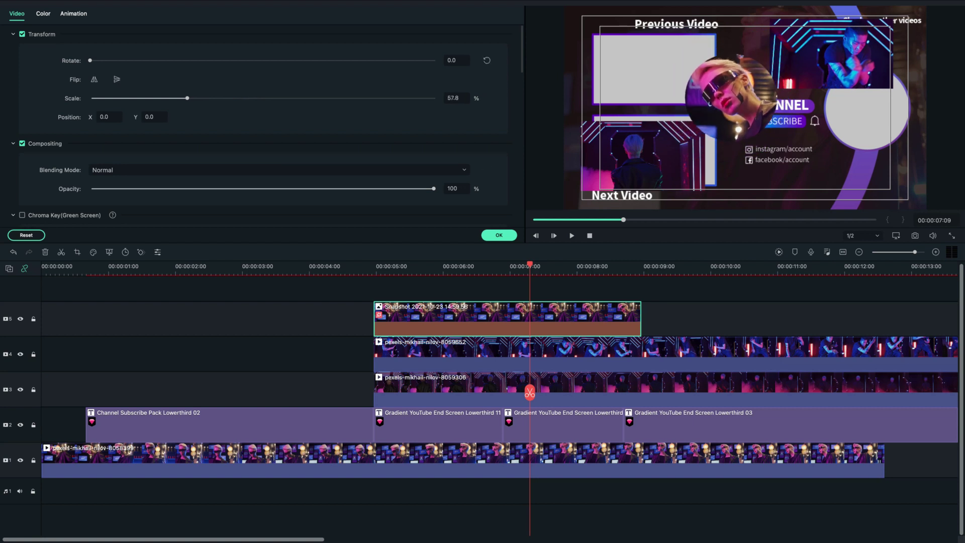
left_click_drag(530, 392, 442, 392)
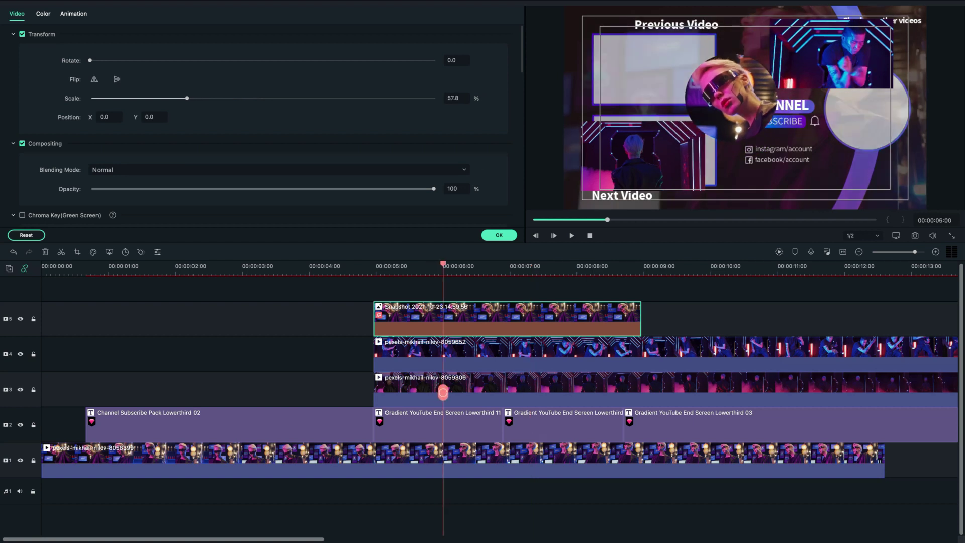
left_click_drag(851, 49, 759, 100)
left_click_drag(693, 129, 649, 57)
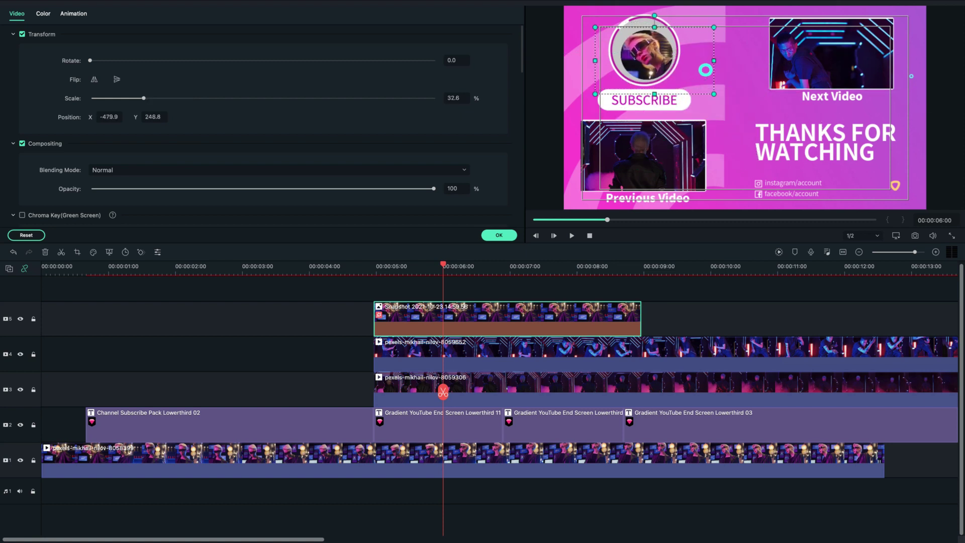
left_click_drag(595, 27, 580, 14)
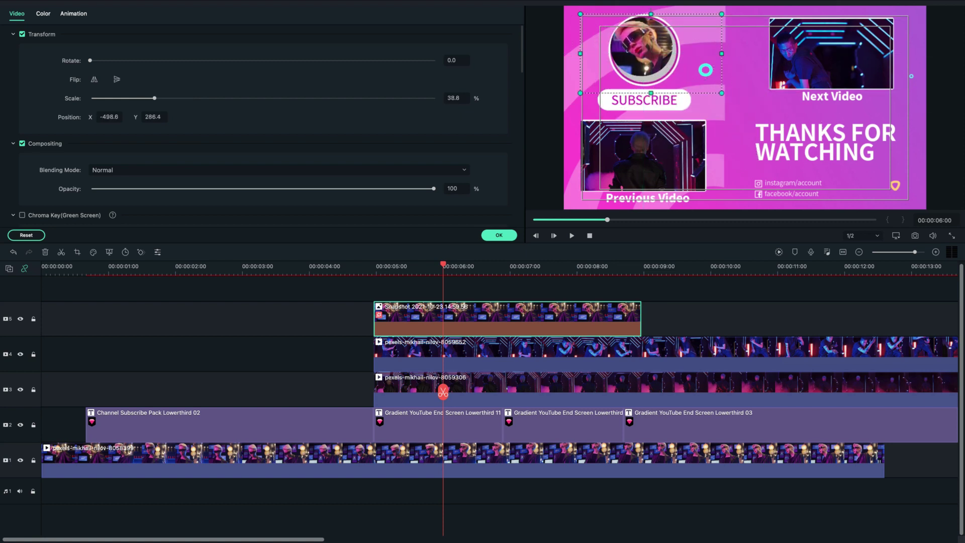
left_click_drag(722, 93, 733, 99)
left_click_drag(649, 56, 647, 58)
left_click_drag(732, 100, 731, 100)
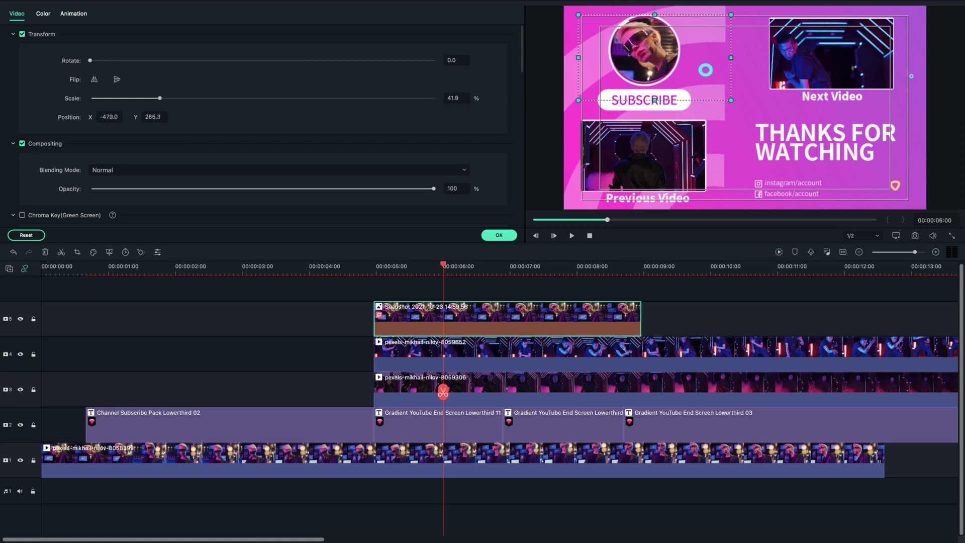
left_click(499, 235)
- Play the timeline from just before the end screen to review the filled placeholders
left_click_drag(443, 264, 365, 264)
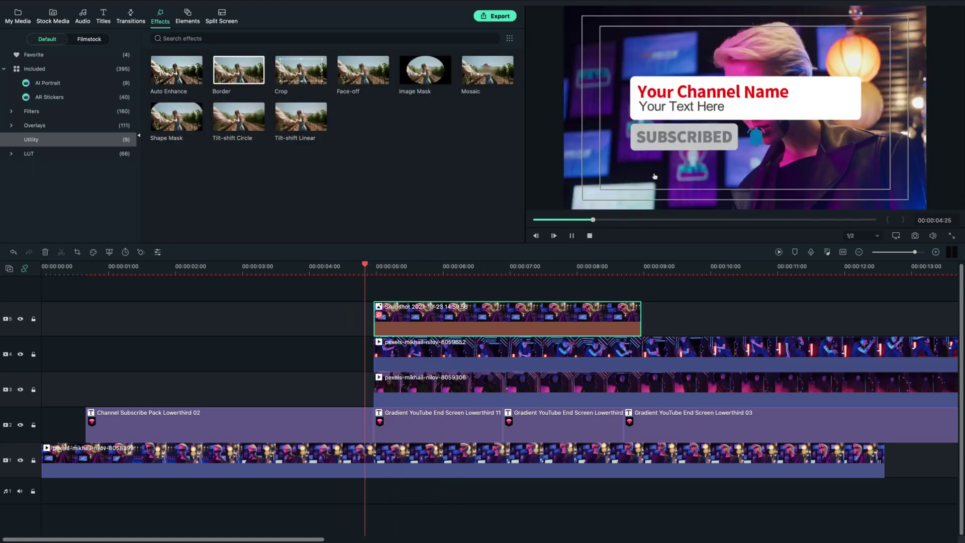
key("space")
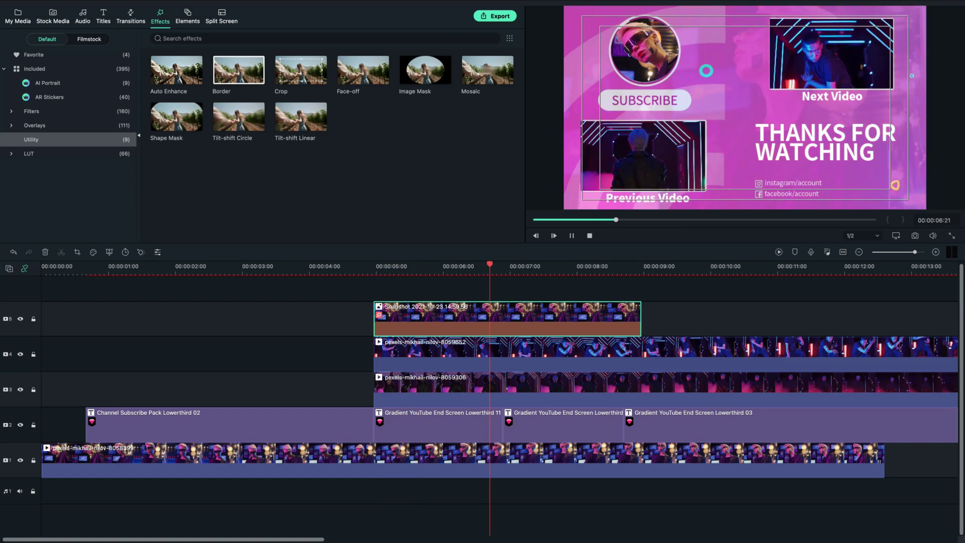
left_click(362, 391)
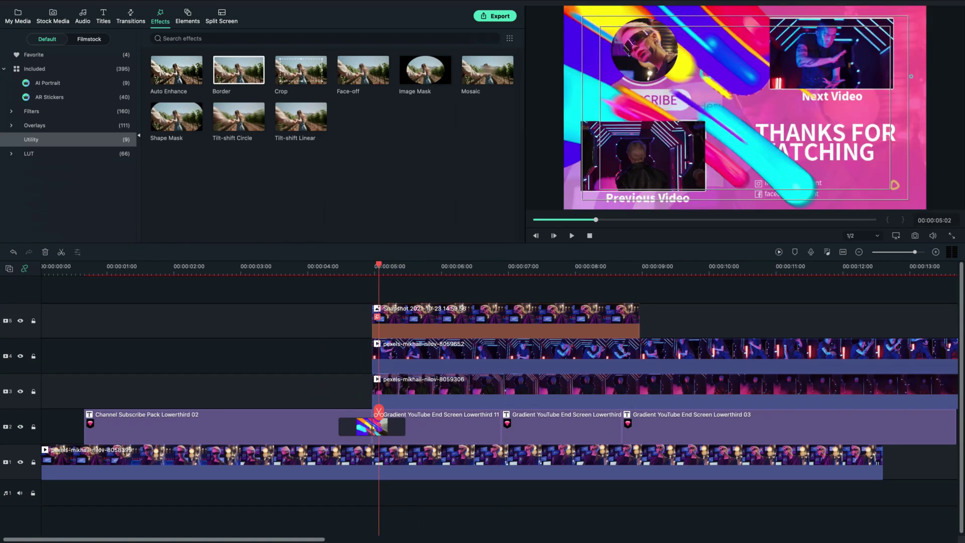
- Search the effects for "cust", place Custom LUT on a new top track across the end screen's start, and split it at 00:00:04:29
left_click(211, 38)
left_click(34, 69)
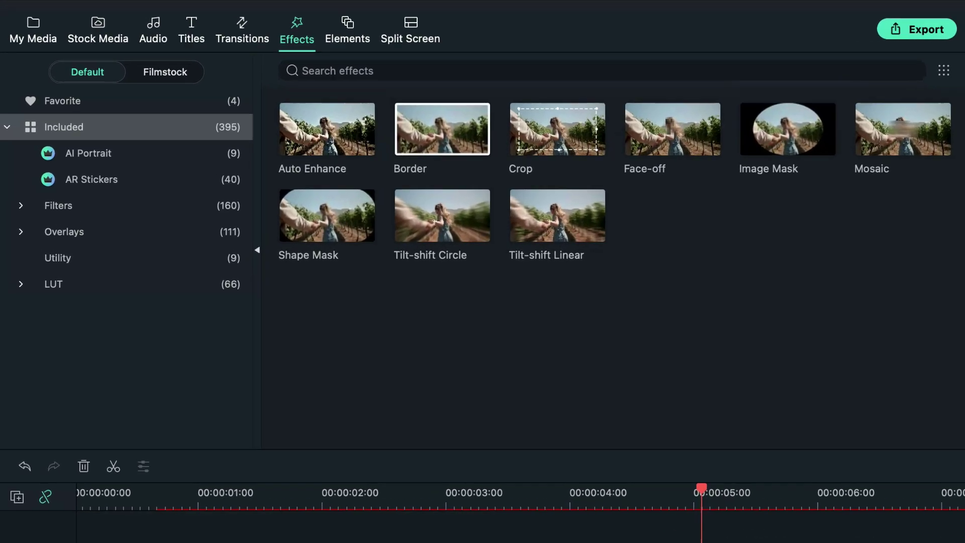
left_click(211, 38)
type("cus")
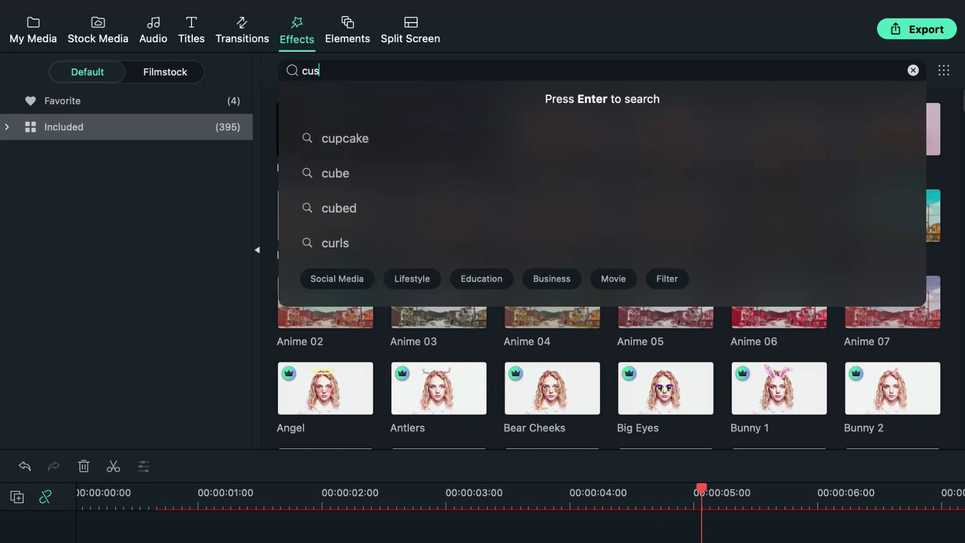
type("t")
key("Return")
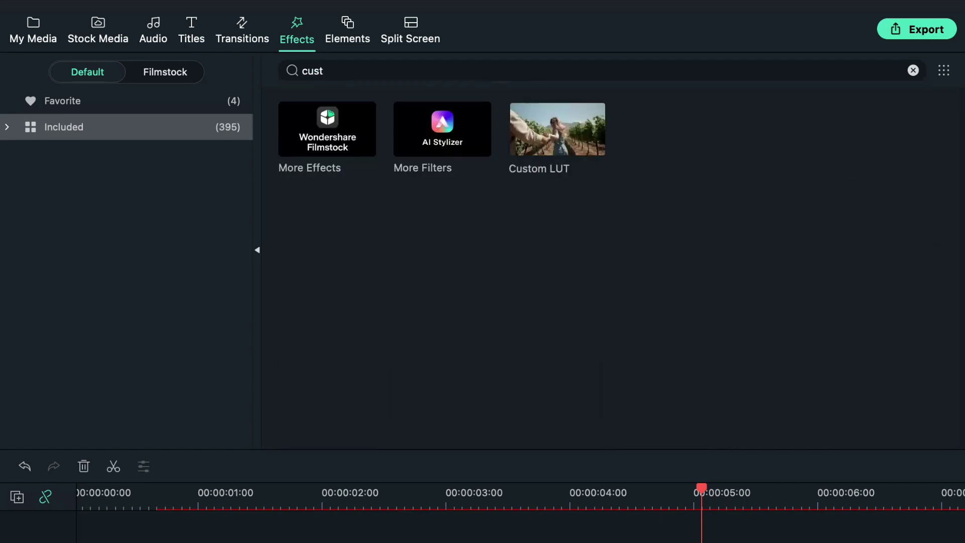
left_click_drag(555, 129, 363, 542)
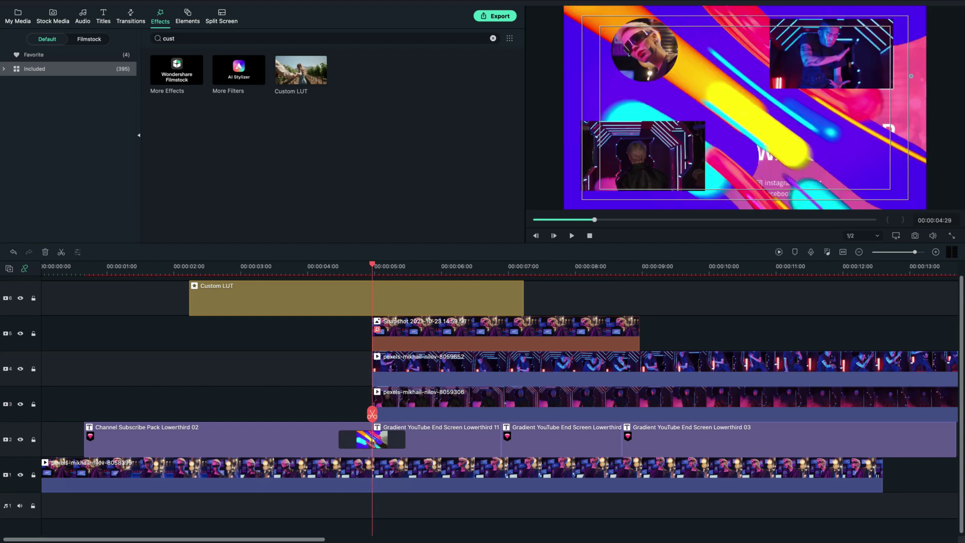
left_click_drag(191, 297, 189, 297)
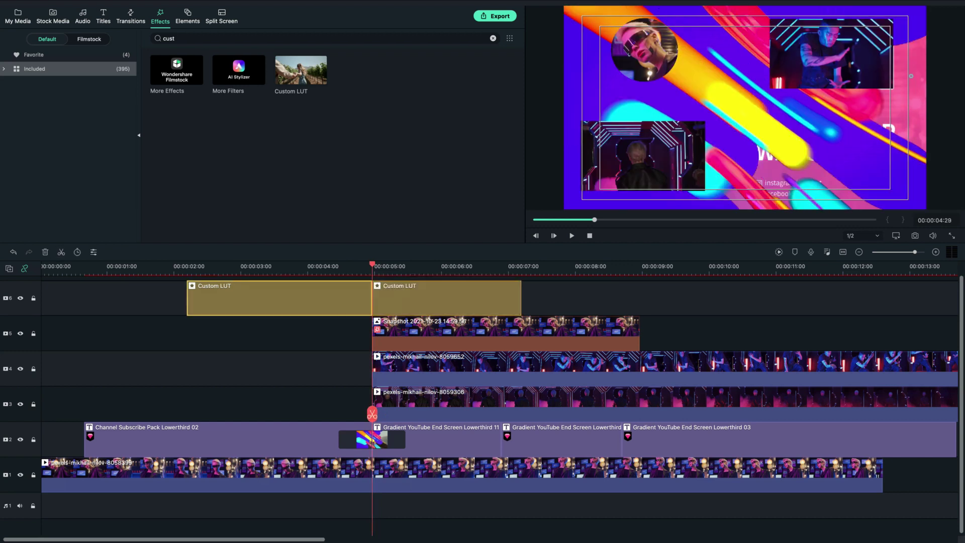
- Remove the transition from the title track and add a Shop Sale transition between the two Custom LUT pieces
left_click(372, 440)
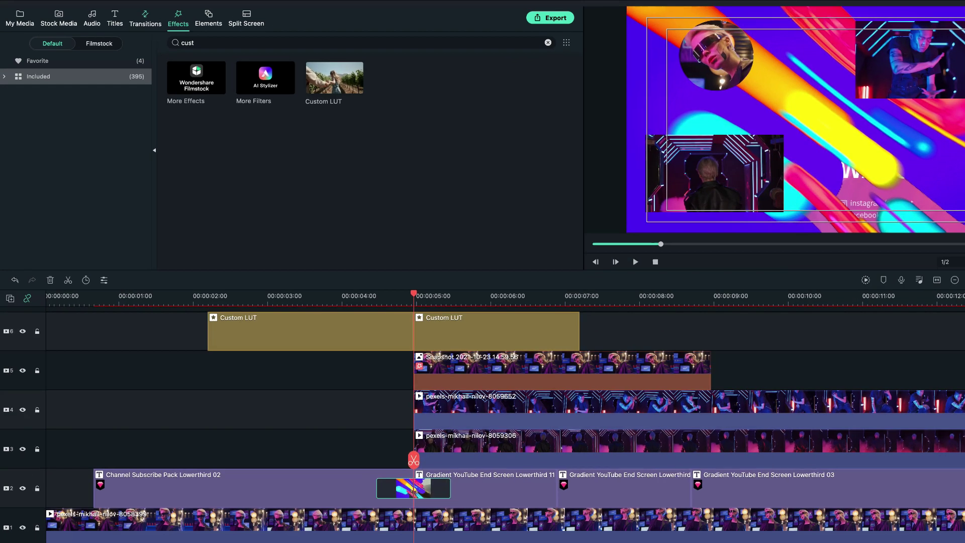
left_click(130, 17)
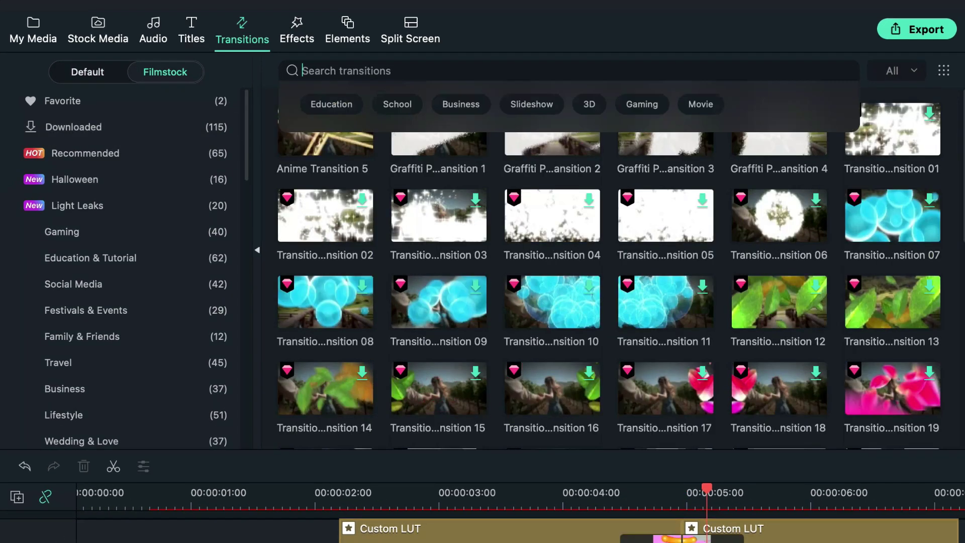
type("shop")
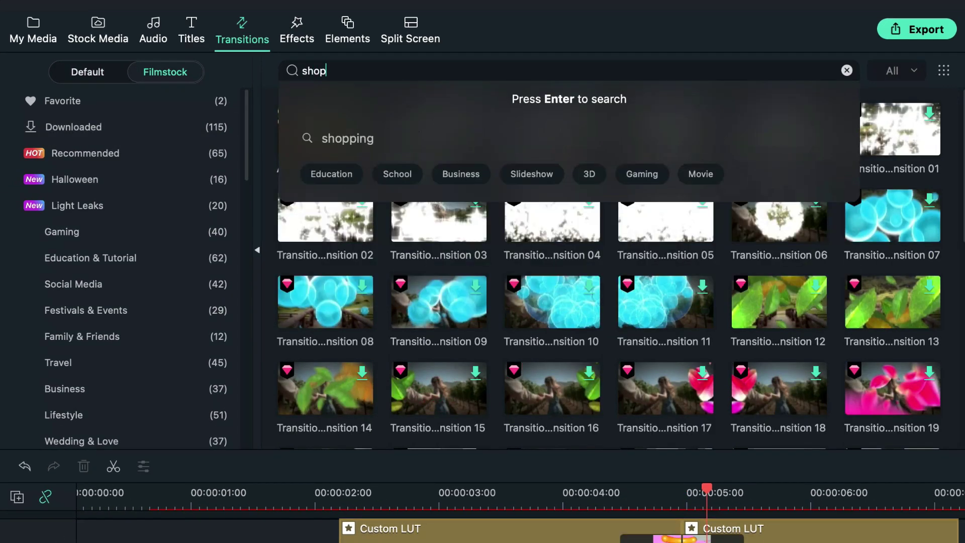
key("Return")
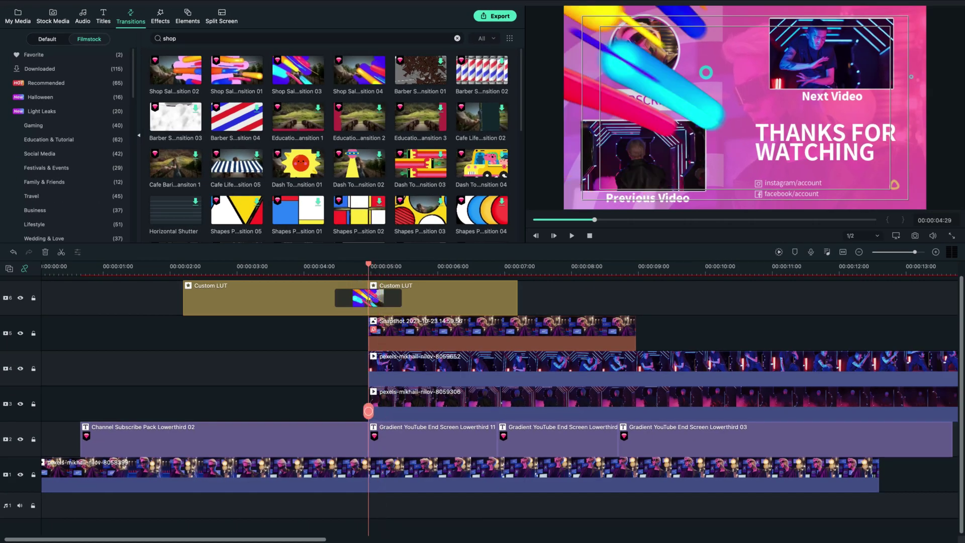
- Change the channel name in the Channel Subscribe Pack Lowerthird 02 title to "Filmora"
mouse_move(369, 411)
left_mouse_down()
mouse_move(288, 412)
mouse_move(435, 411)
mouse_move(82, 414)
mouse_move(500, 417)
mouse_move(204, 420)
left_mouse_up()
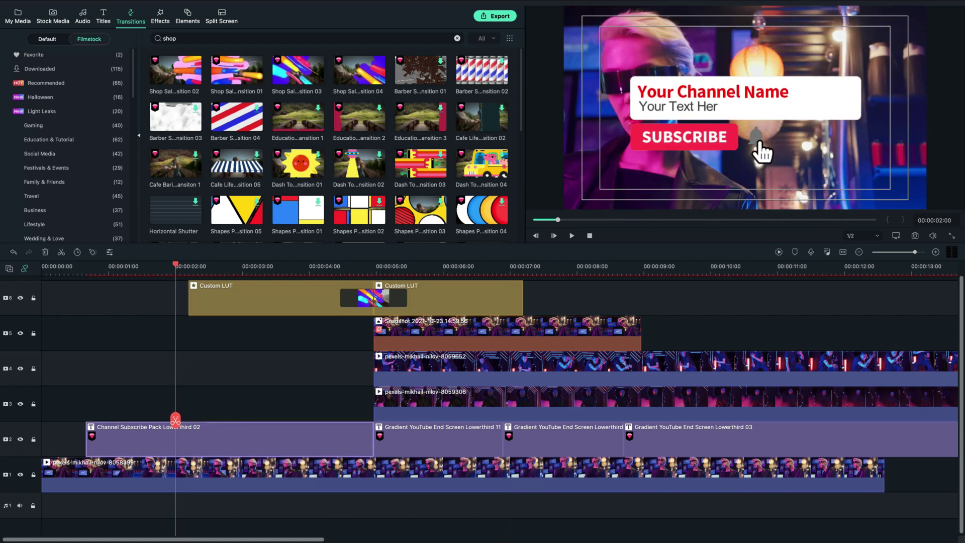
double_click(221, 439)
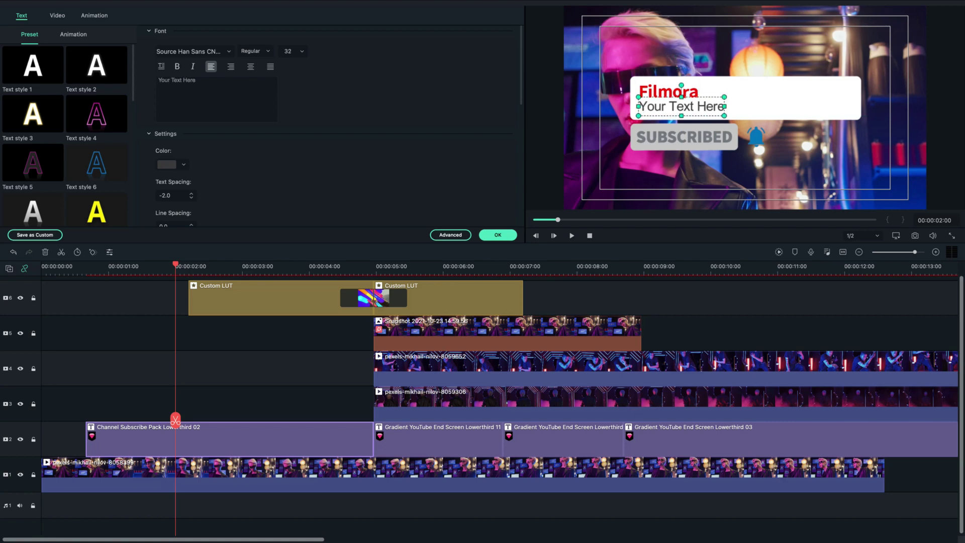
left_click(269, 369)
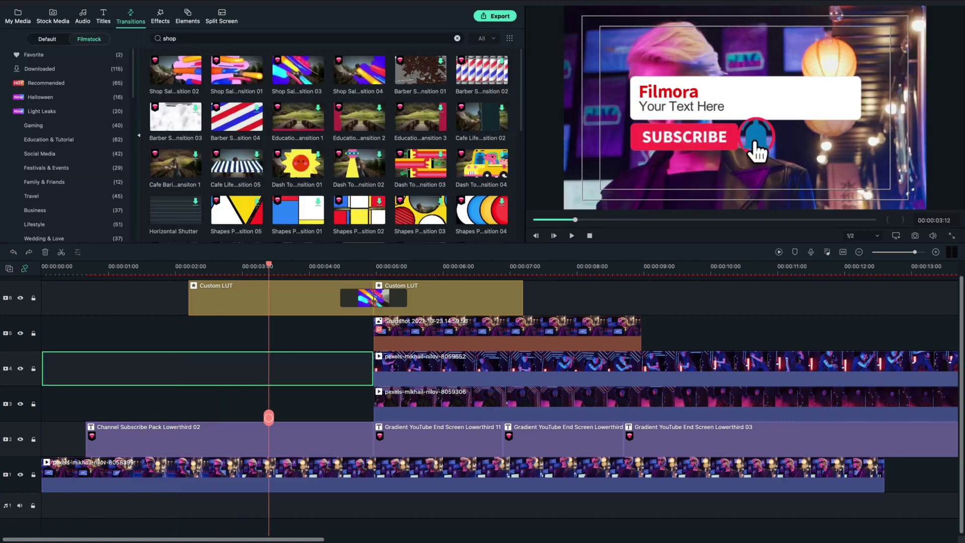
left_click_drag(269, 266, 42, 266)
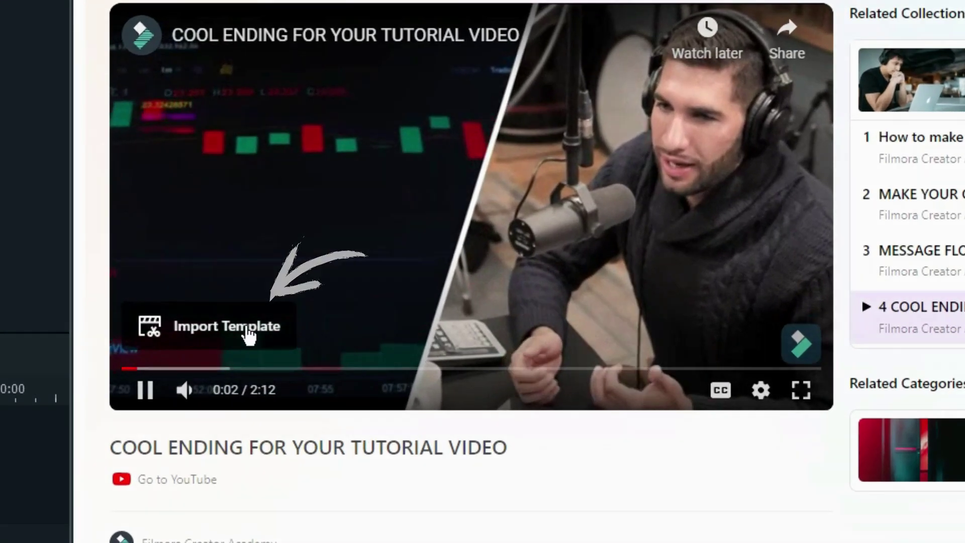
- Import the COOL ENDING FOR YOUR TUTORIAL VIDEO template and fill the first pane of Split Screen 4 with the zoomed pexels-marta-wave image
left_click(221, 318)
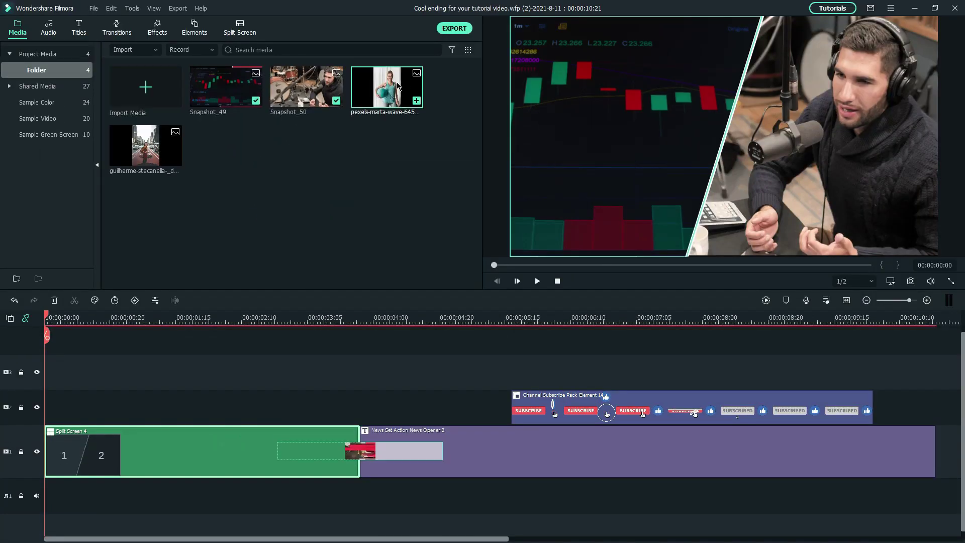
left_click_drag(578, 140, 587, 140)
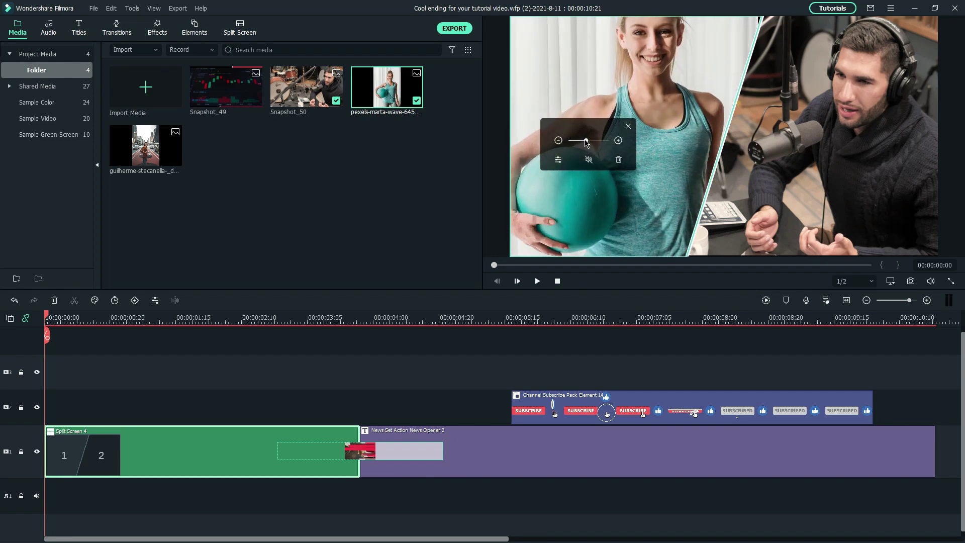